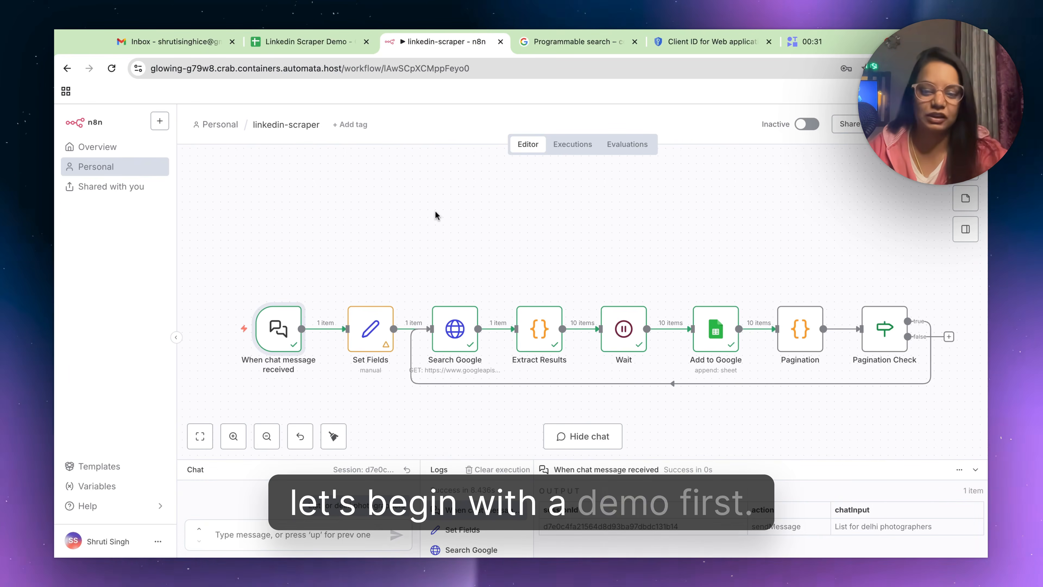
Inspect the chat trigger node's settings, close it, and run the workflow by sending the chat message "hello".
double_click(280, 332)
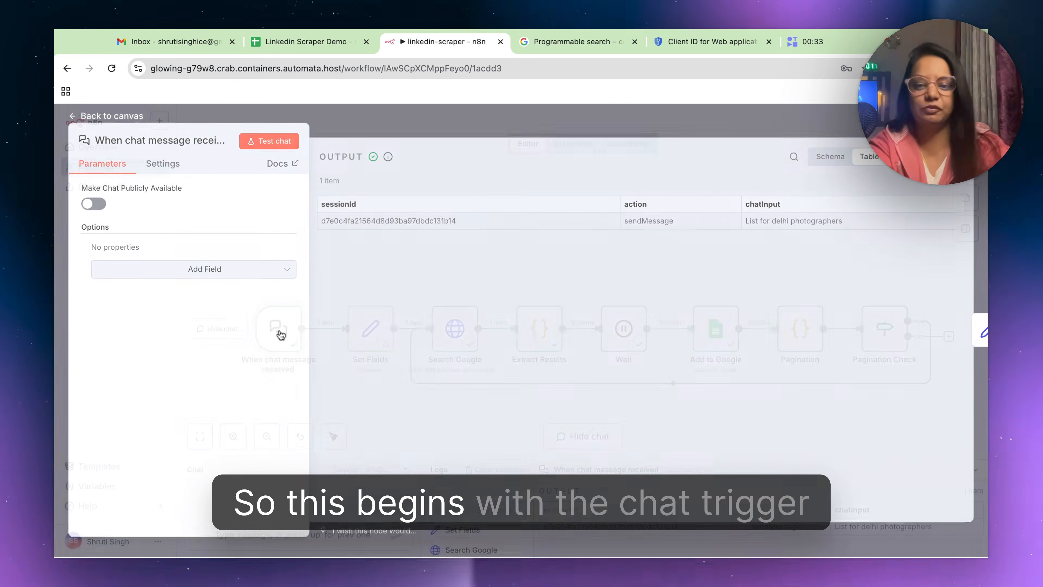
click(495, 109)
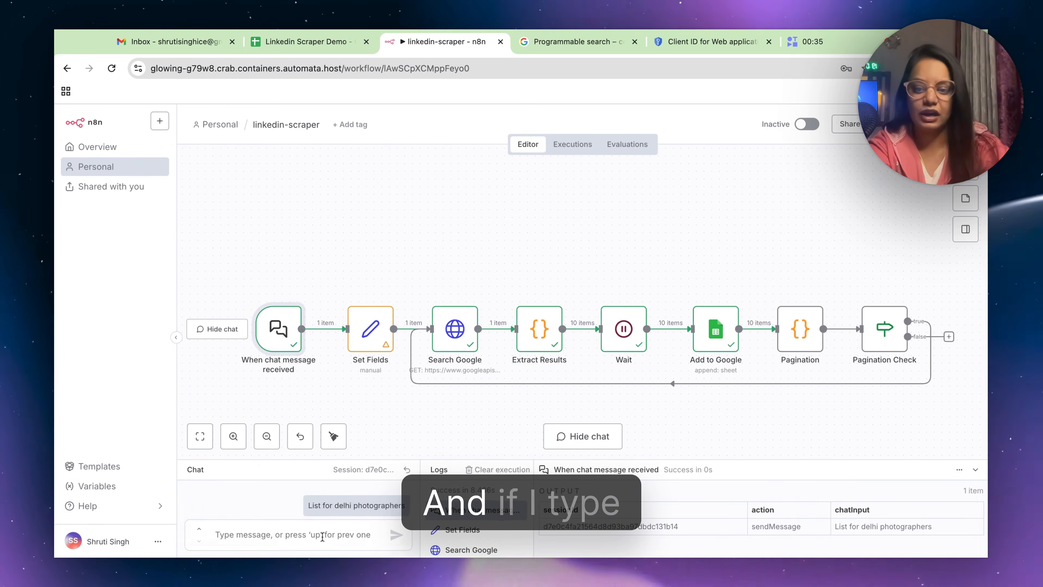
text(hello)
key(Return)
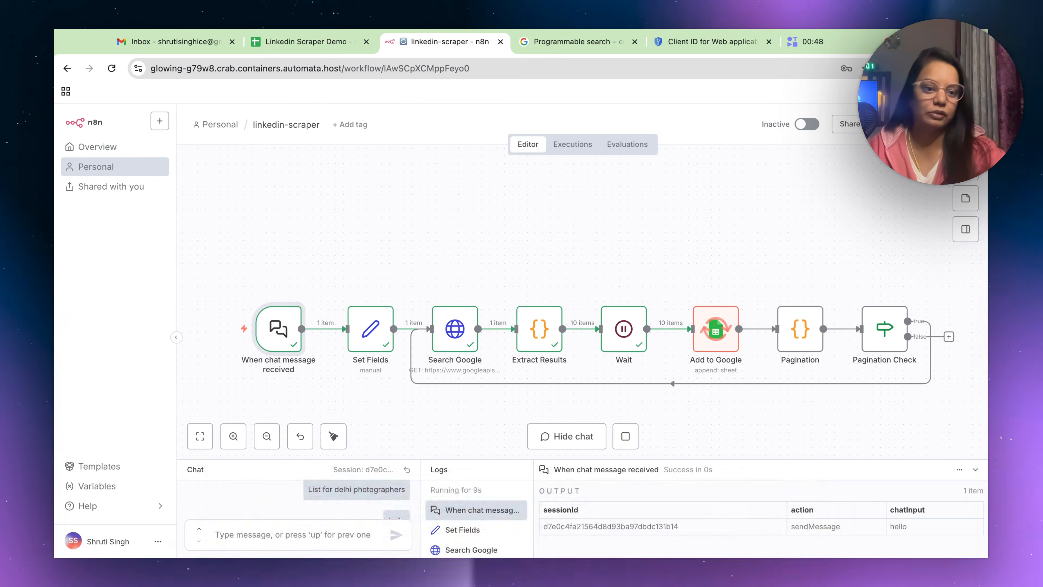
Look through the scraped leads in the Linkedin Scraper Demo spreadsheet and return to the linkedin-scraper workflow in n8n.
click(323, 38)
scroll(444, 354, down, 5)
scroll(444, 354, up, 3)
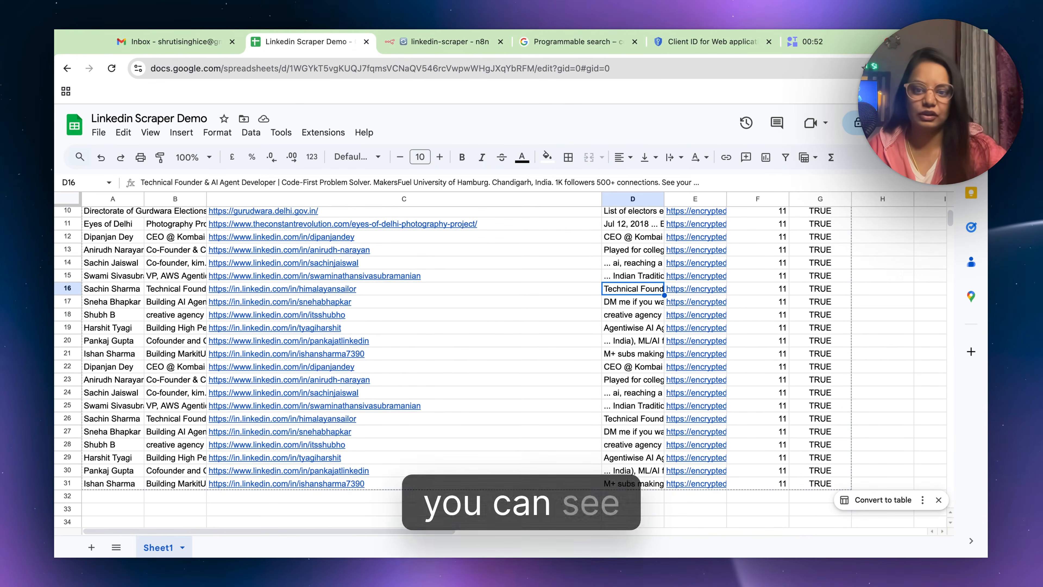
scroll(445, 354, up, 3)
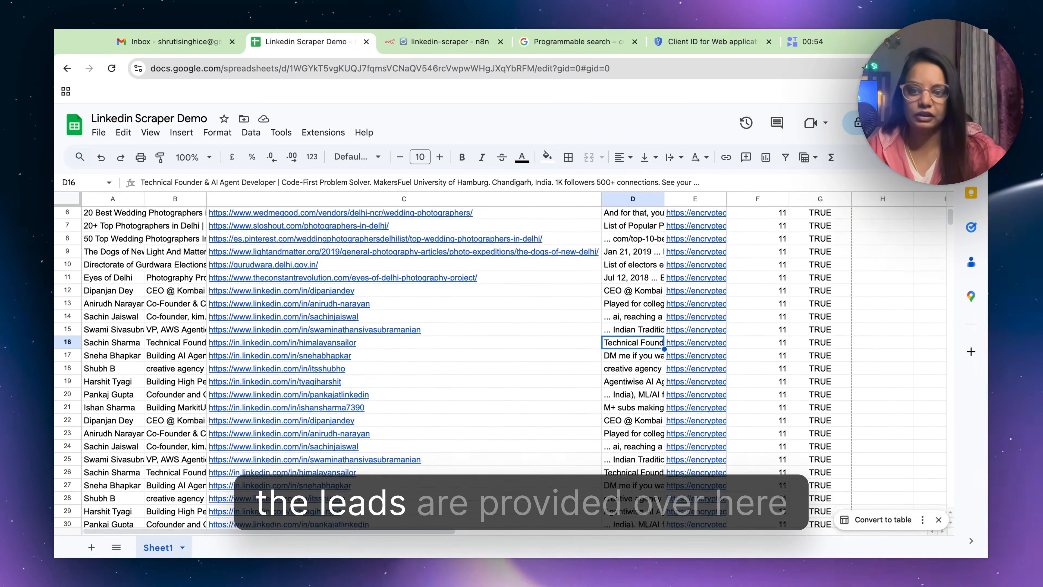
scroll(445, 354, down, 3)
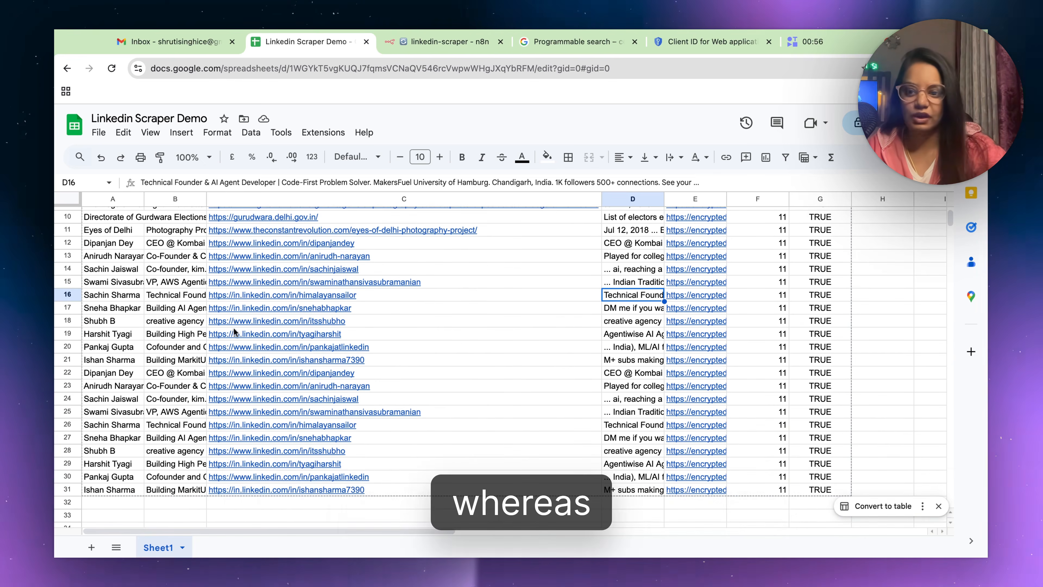
click(436, 48)
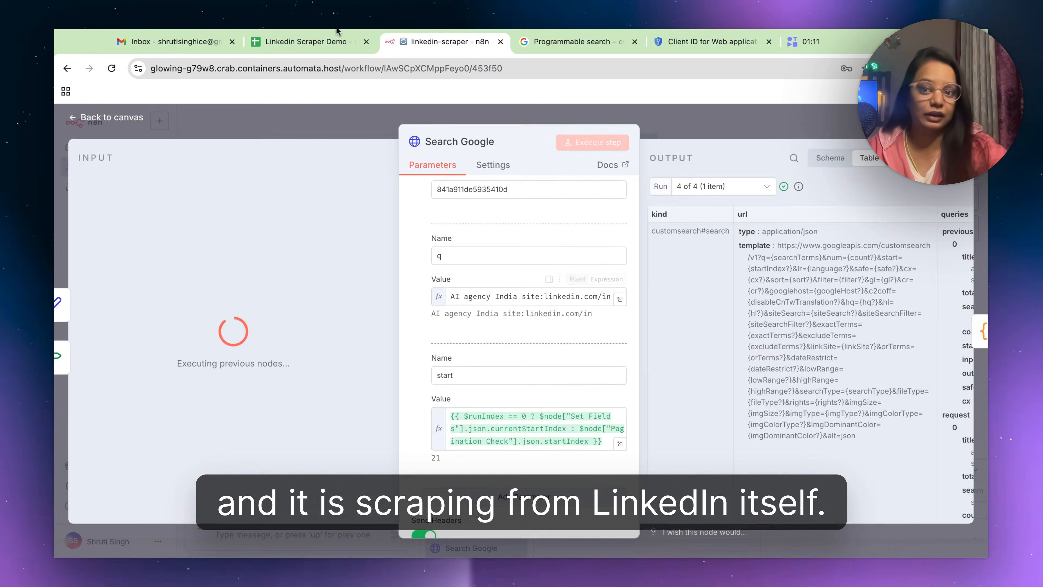
Check the newest rows at the end of the Linkedin Scraper Demo spreadsheet and preview the LinkedIn link in row 51.
click(312, 45)
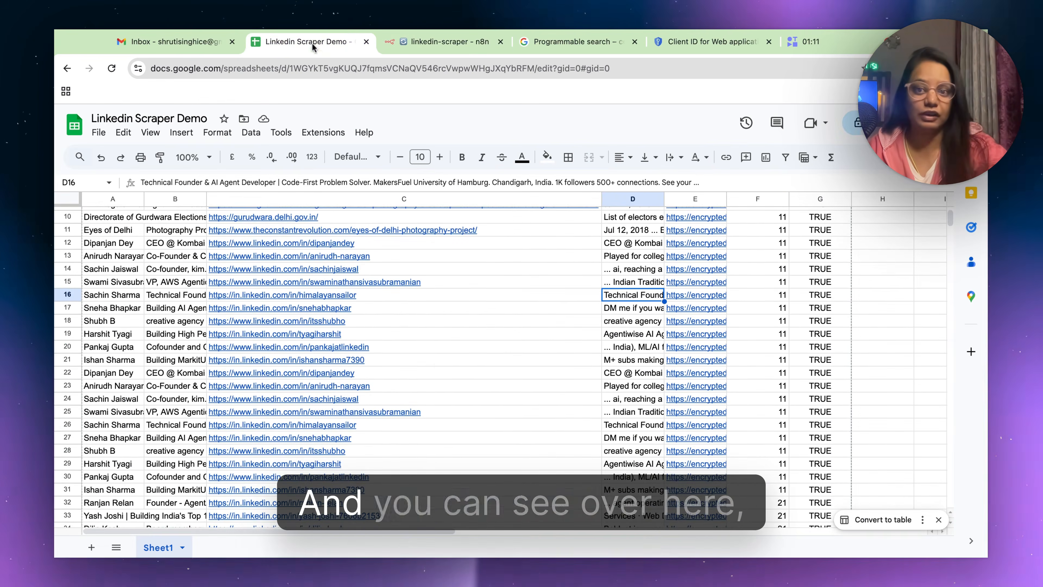
scroll(436, 359, down, 15)
scroll(436, 359, up, 2)
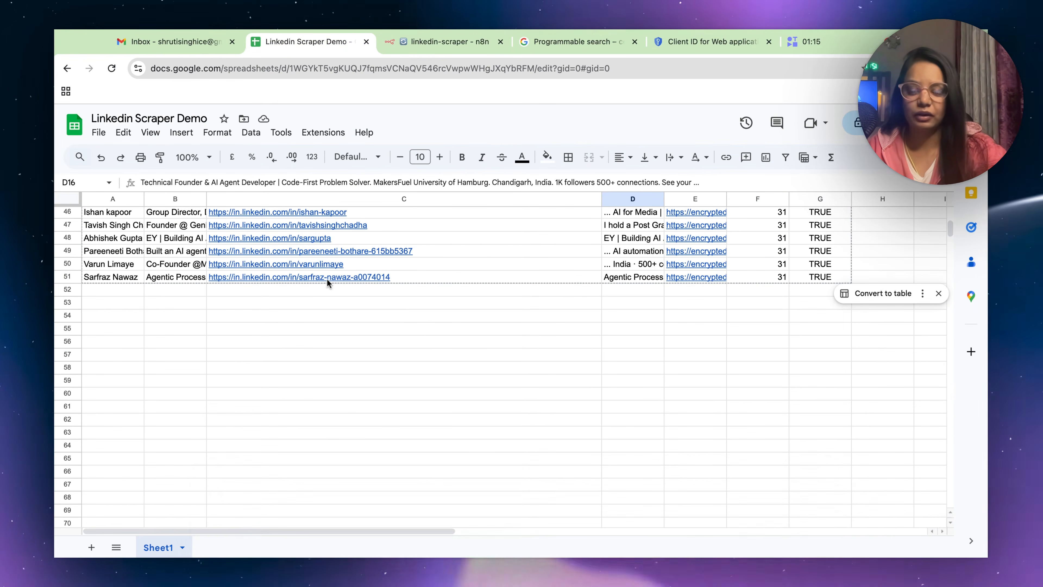
mouse_move(328, 282)
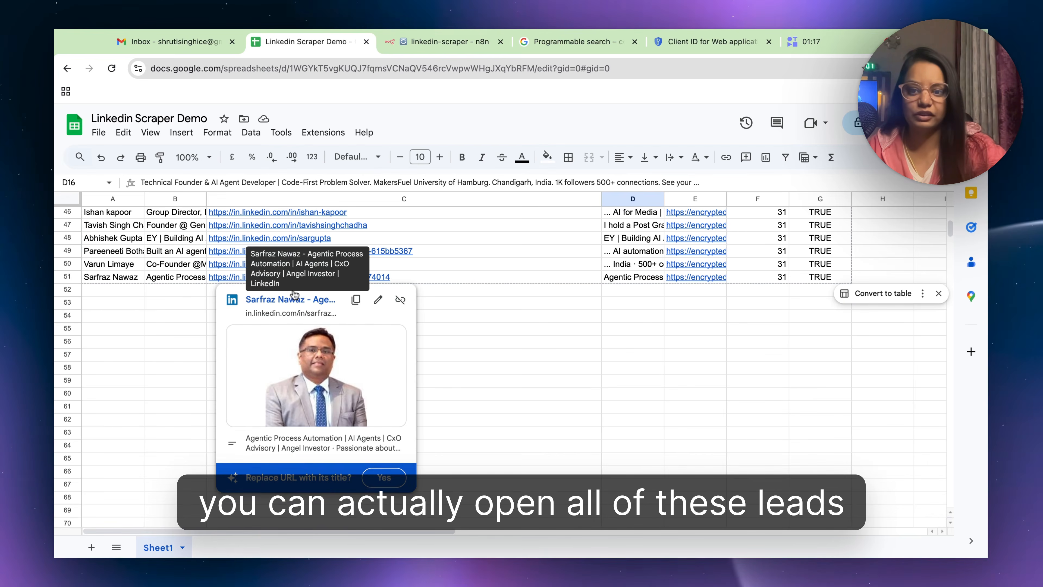
click(645, 281)
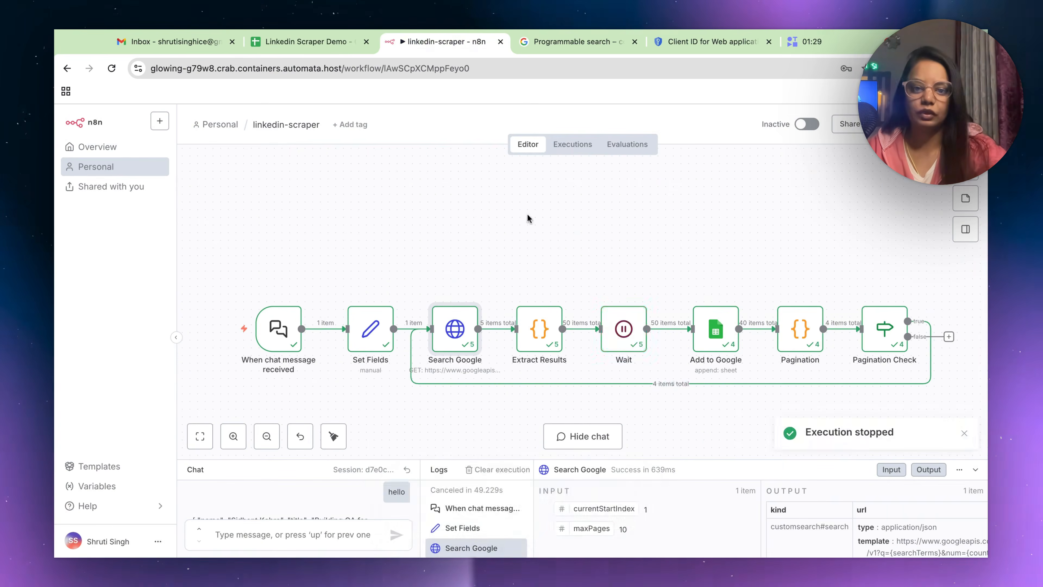
Return to the last leads in the Linkedin Scraper Demo spreadsheet and auto-fit column B to its full titles.
click(304, 36)
scroll(400, 311, down, 8)
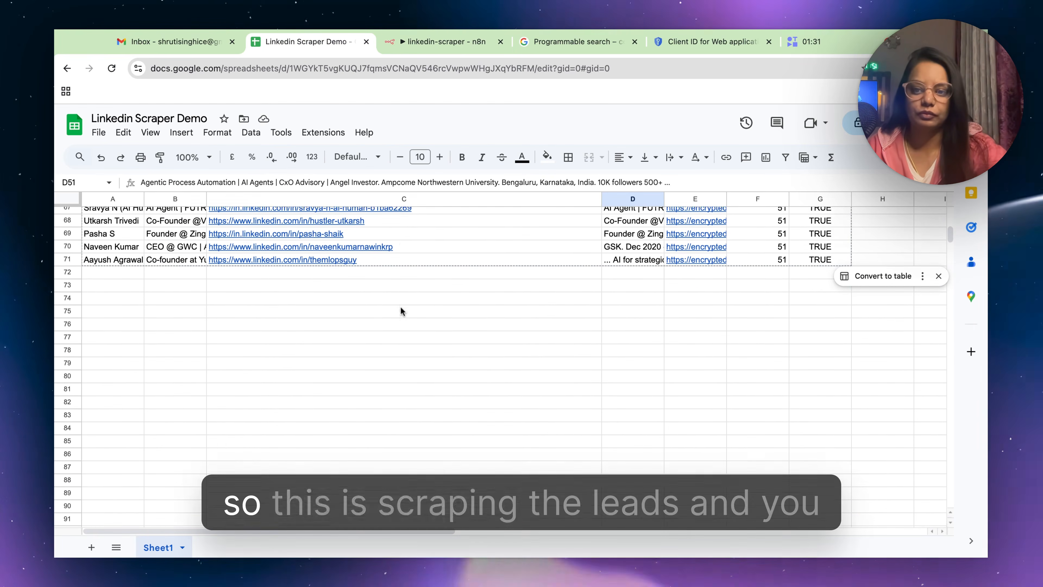
scroll(401, 311, up, 1)
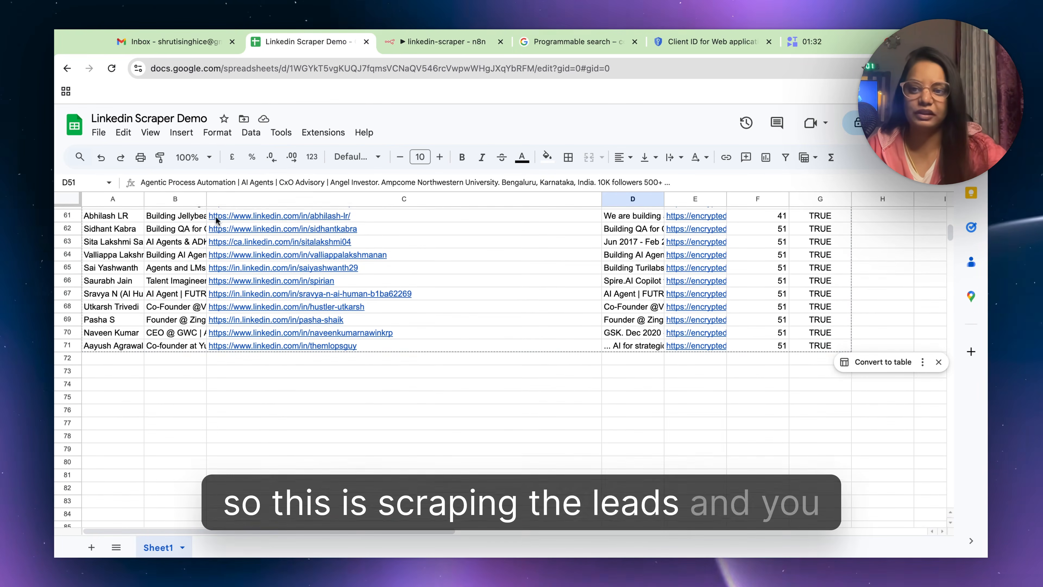
double_click(206, 199)
click(237, 347)
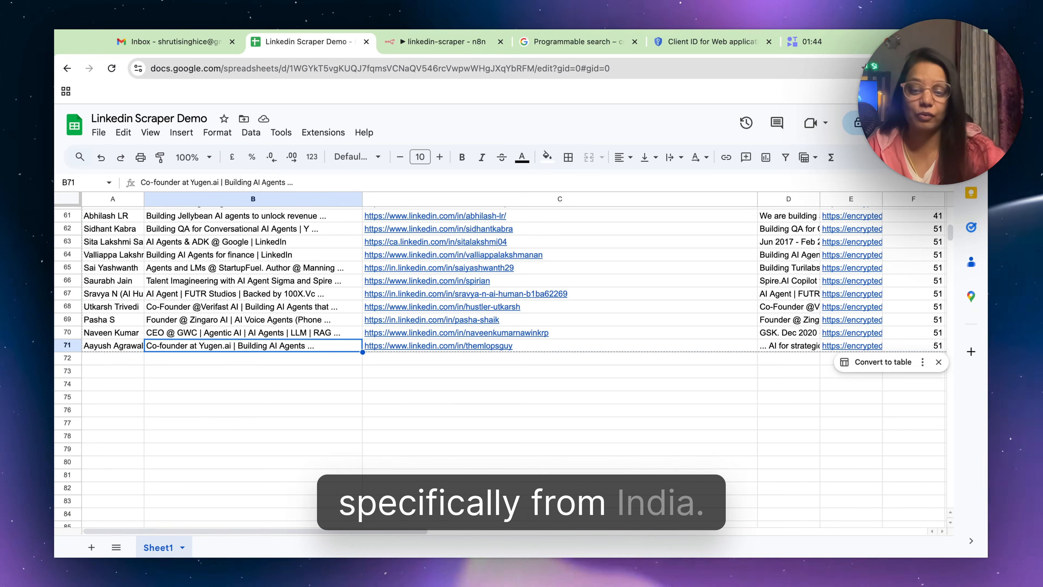
Review the job titles in column B across all scraped leads, from the earlier rows down to the last one.
scroll(250, 328, up, 2)
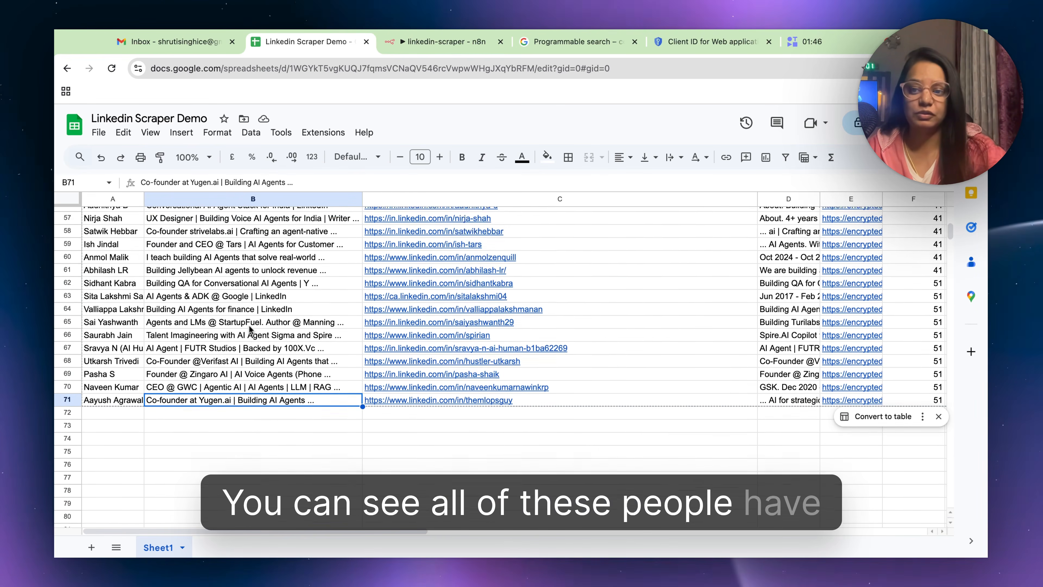
scroll(250, 329, up, 15)
scroll(250, 328, down, 5)
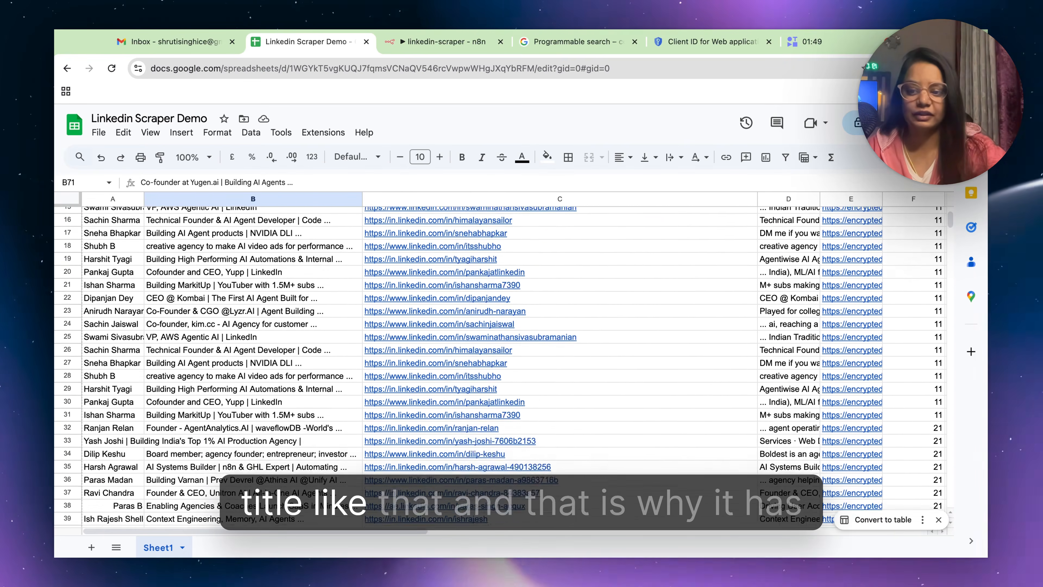
scroll(418, 378, down, 13)
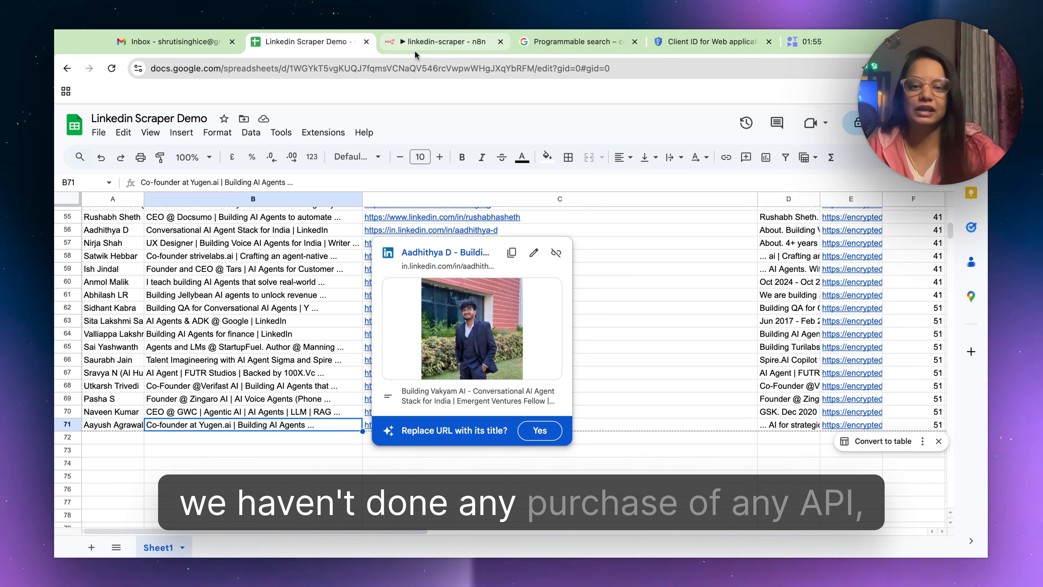
click(640, 454)
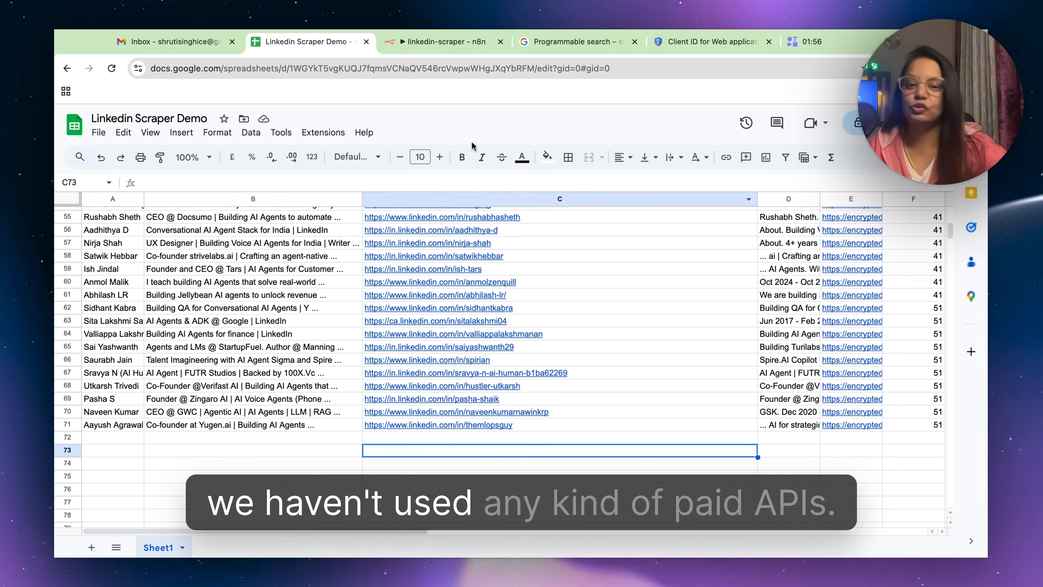
Switch to the n8n workflow and examine the Set Fields node's currentStartIndex and maxPages fields.
click(447, 42)
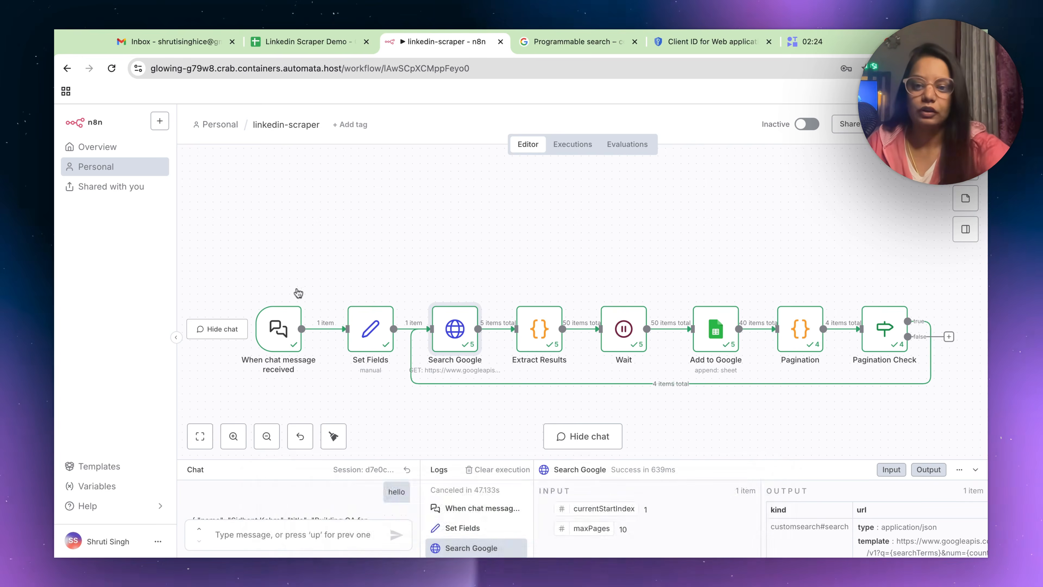
scroll(276, 337, up, 5)
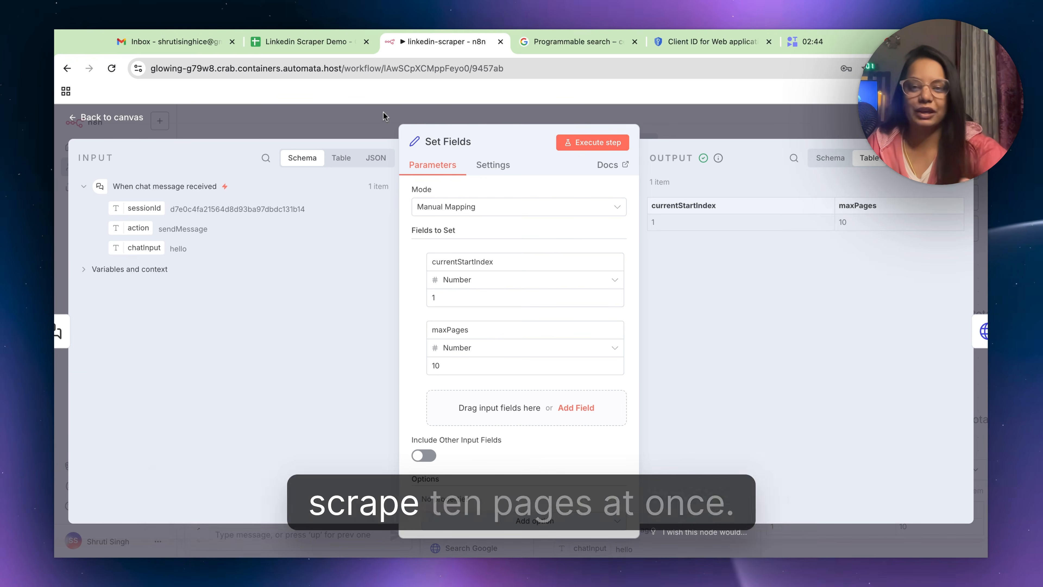
click(383, 112)
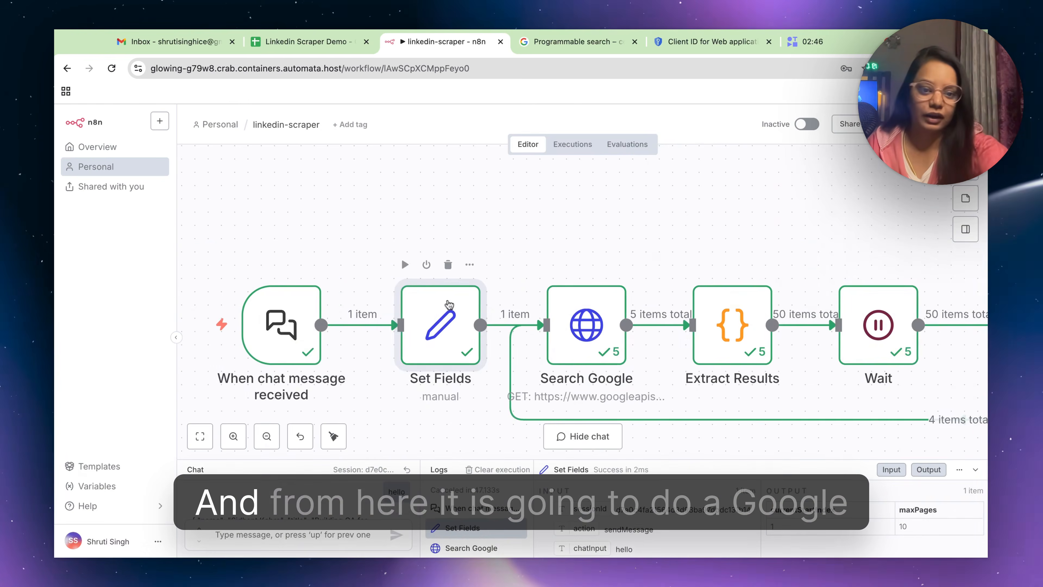
Open the Search Google node and examine its request method, URL and the key and cx query parameters.
scroll(449, 304, up, 3)
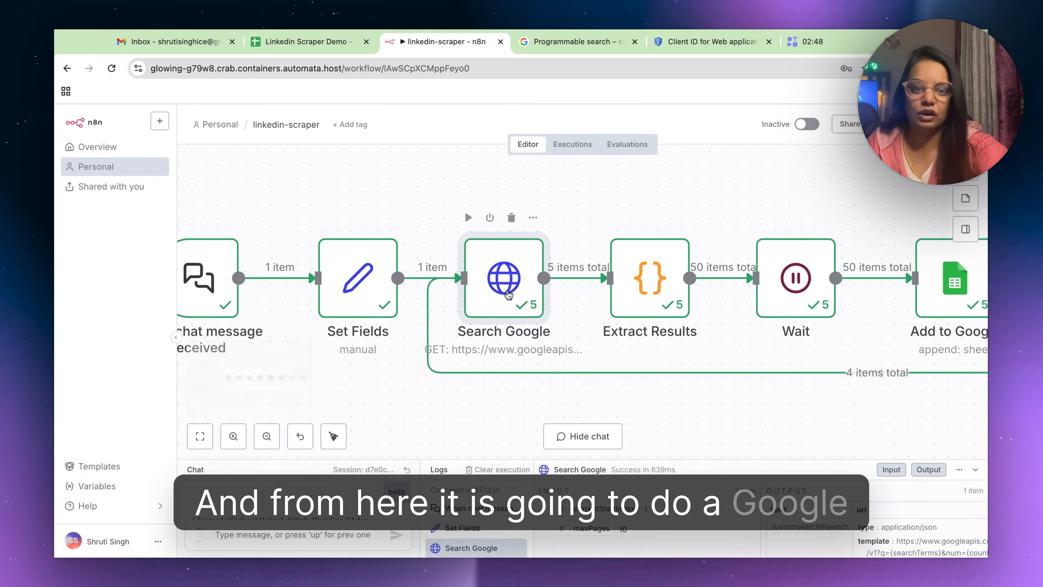
double_click(508, 294)
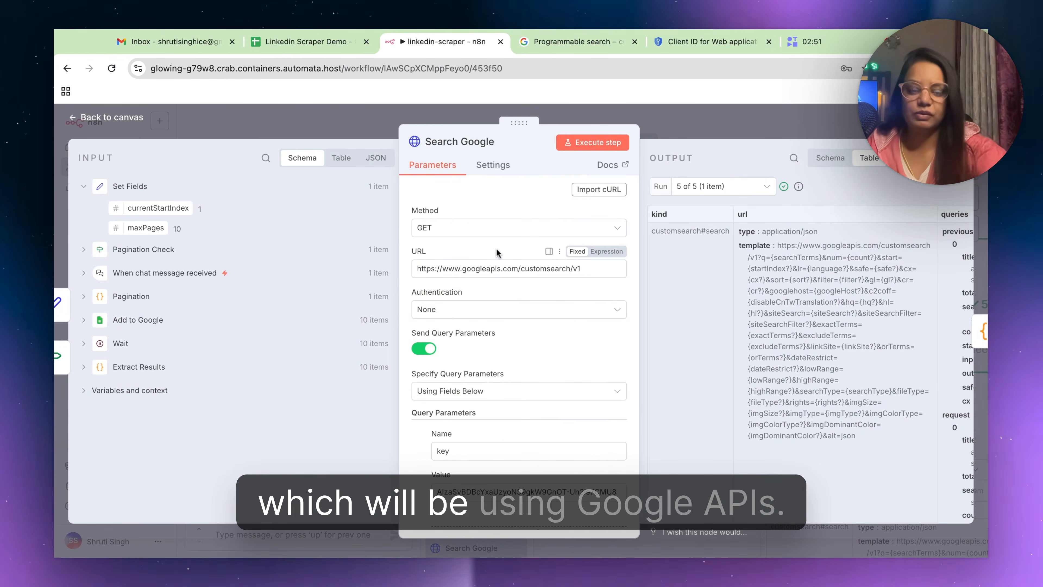
scroll(496, 247, down, 1)
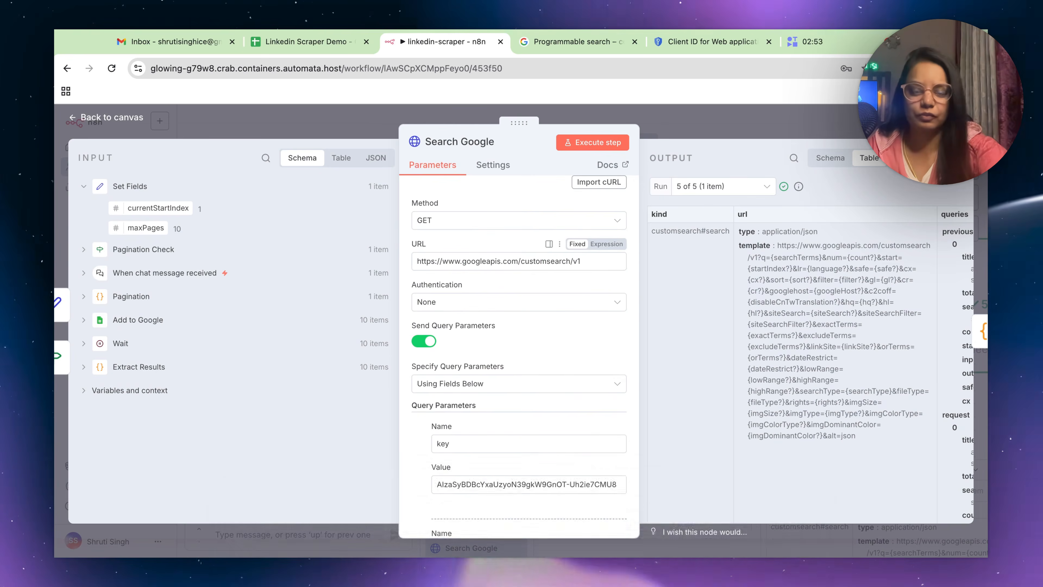
scroll(495, 247, down, 1)
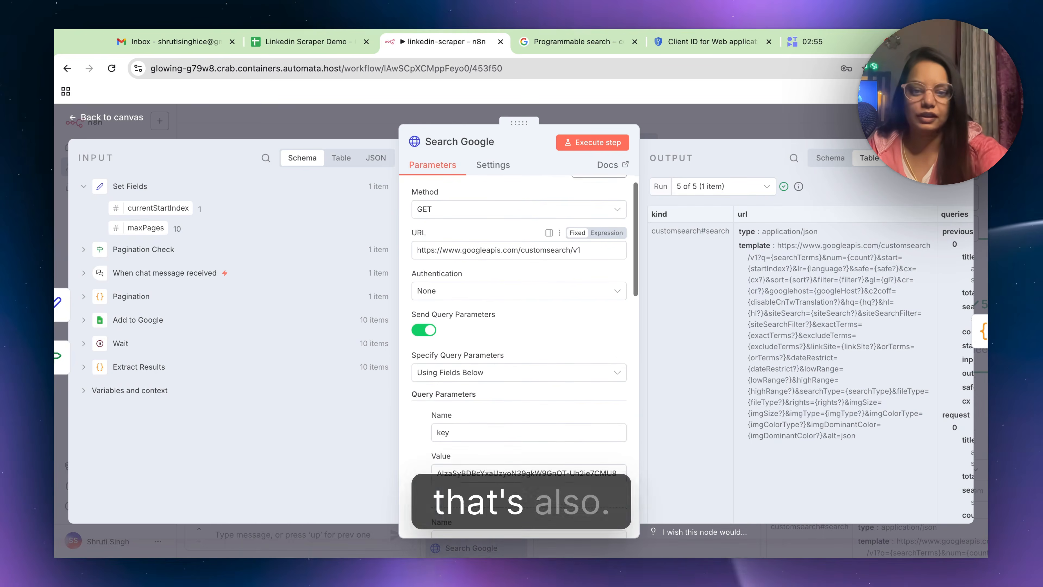
scroll(496, 247, up, 1)
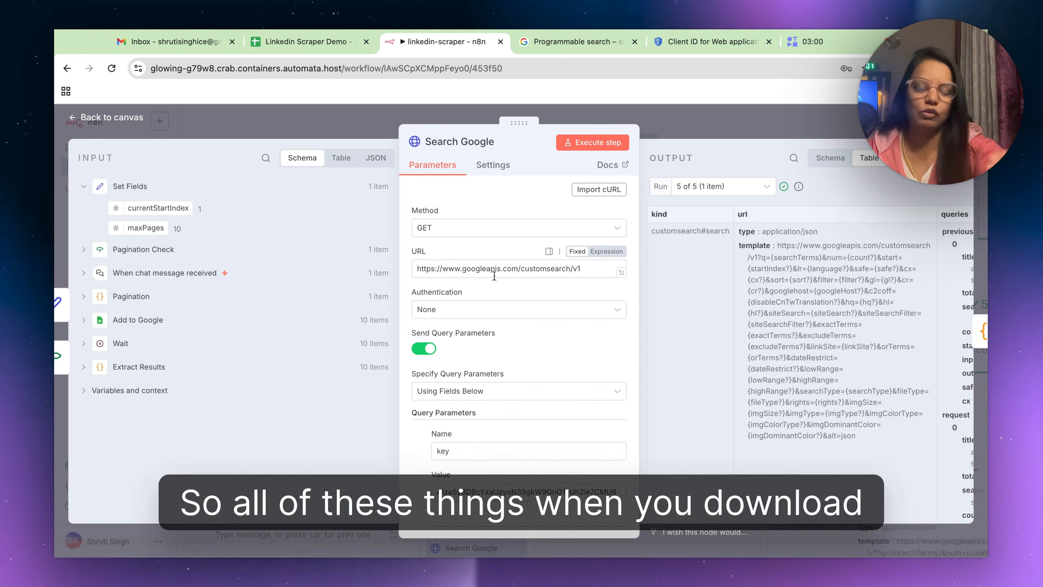
scroll(495, 276, down, 5)
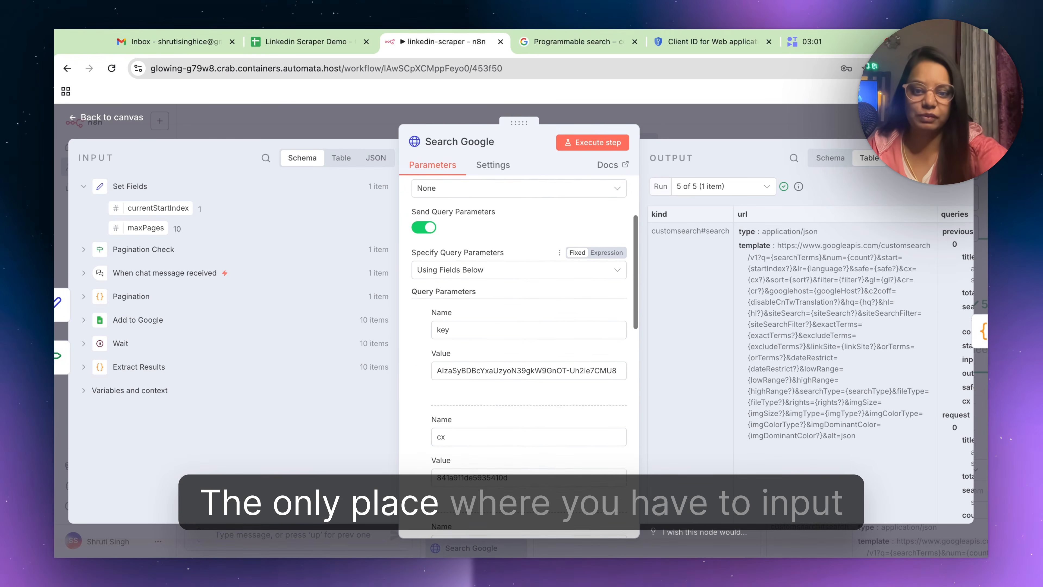
scroll(491, 290, down, 3)
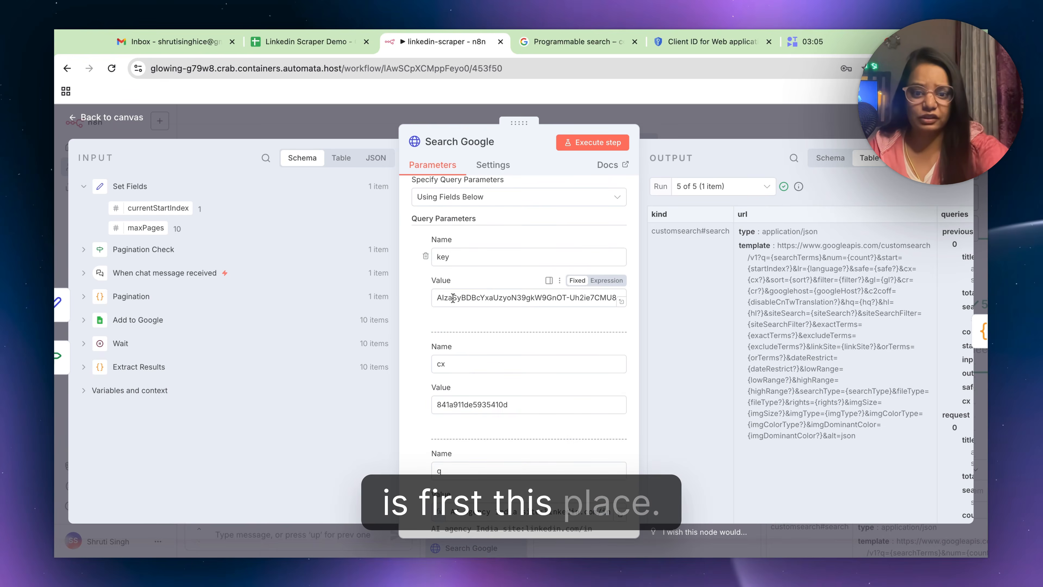
click(473, 300)
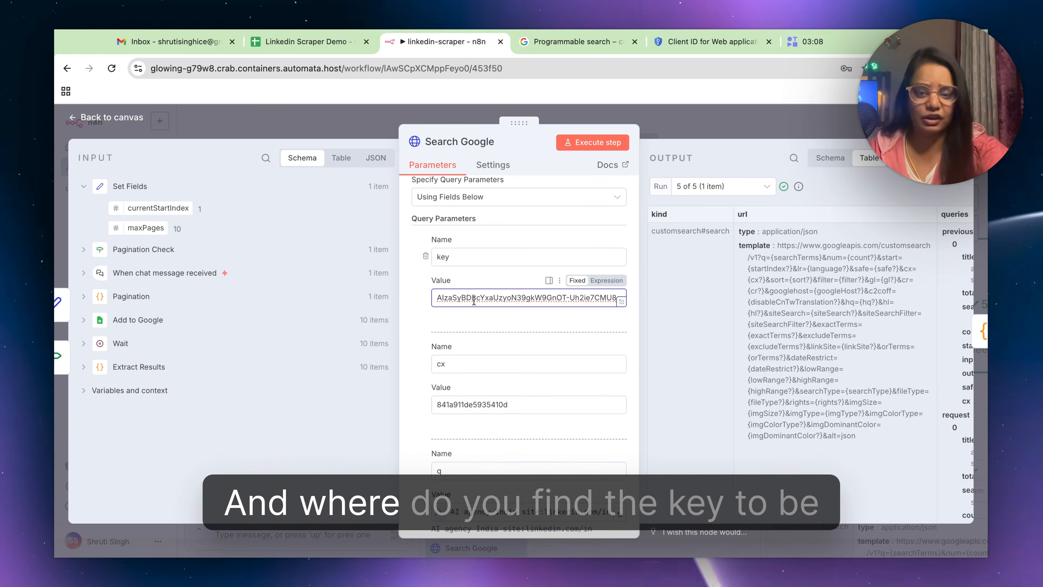
Close the Search Google node and open the Google Cloud Console link from the Google API Instructions note on the canvas.
click(341, 131)
scroll(352, 268, left, 5)
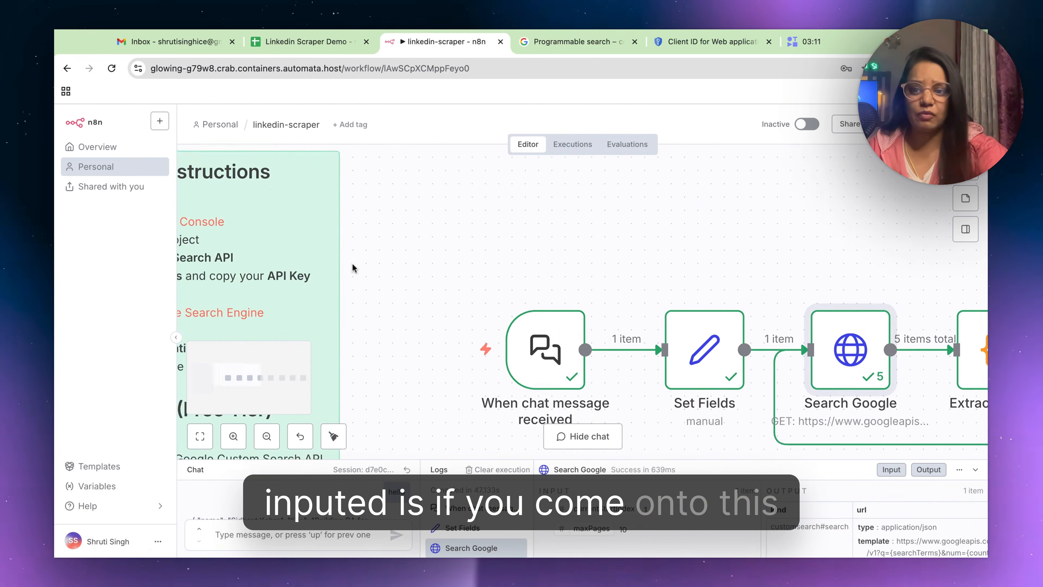
scroll(352, 267, left, 5)
scroll(353, 268, up, 2)
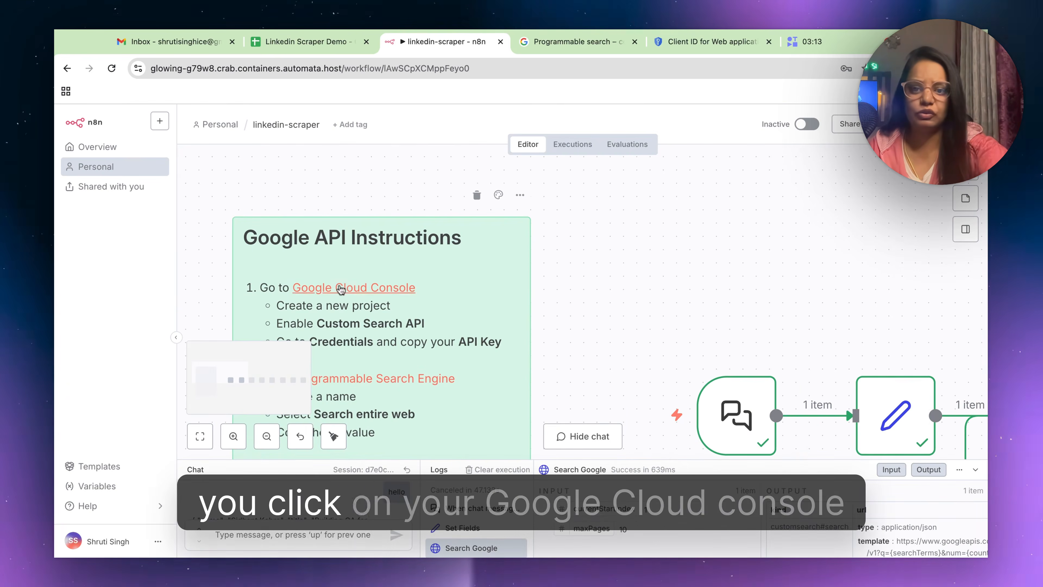
click(340, 288)
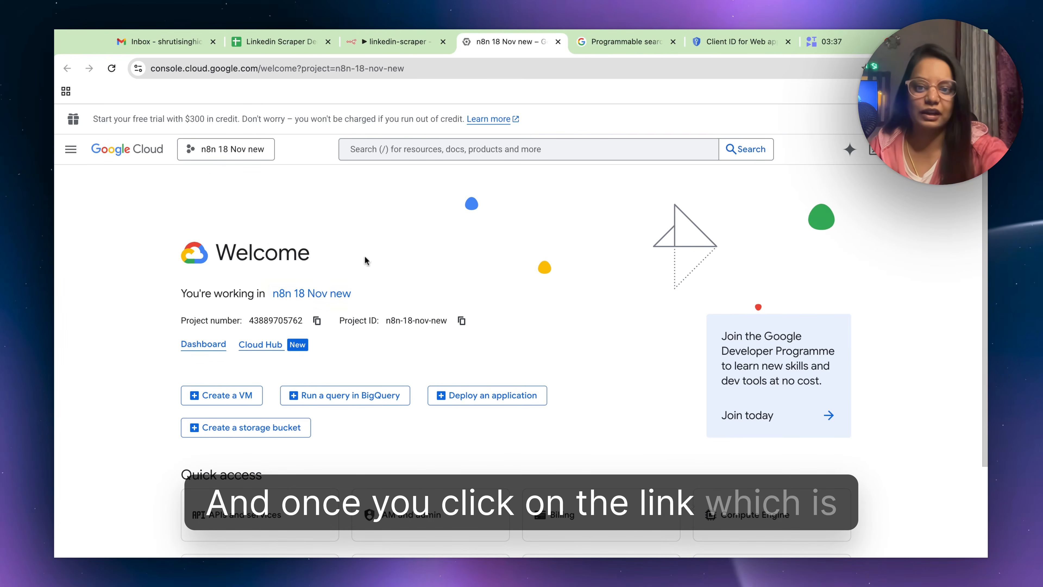
Open APIs and services for the n8n 18 Nov new project in Google Cloud.
scroll(405, 240, down, 2)
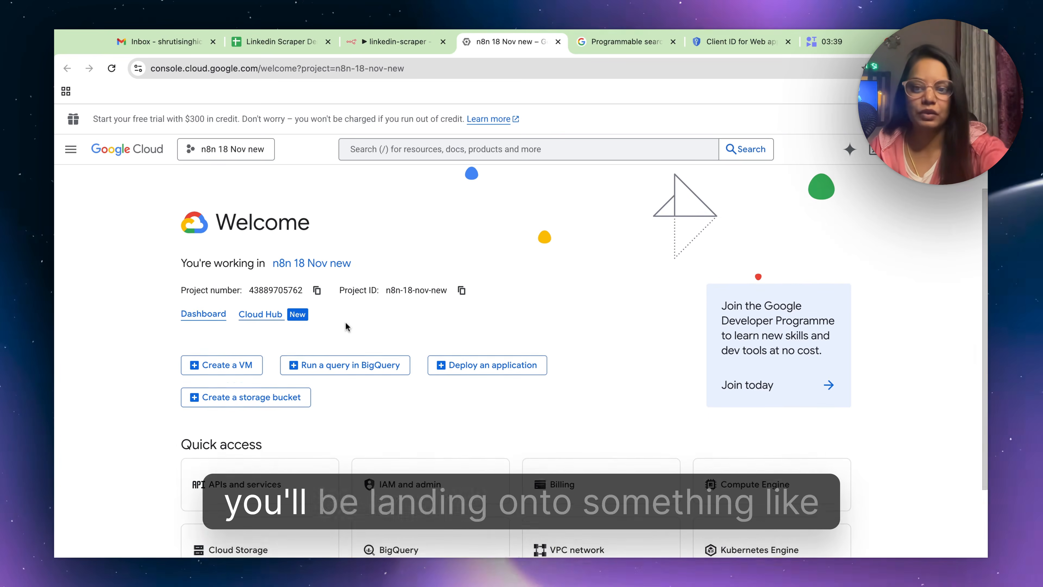
scroll(345, 324, down, 3)
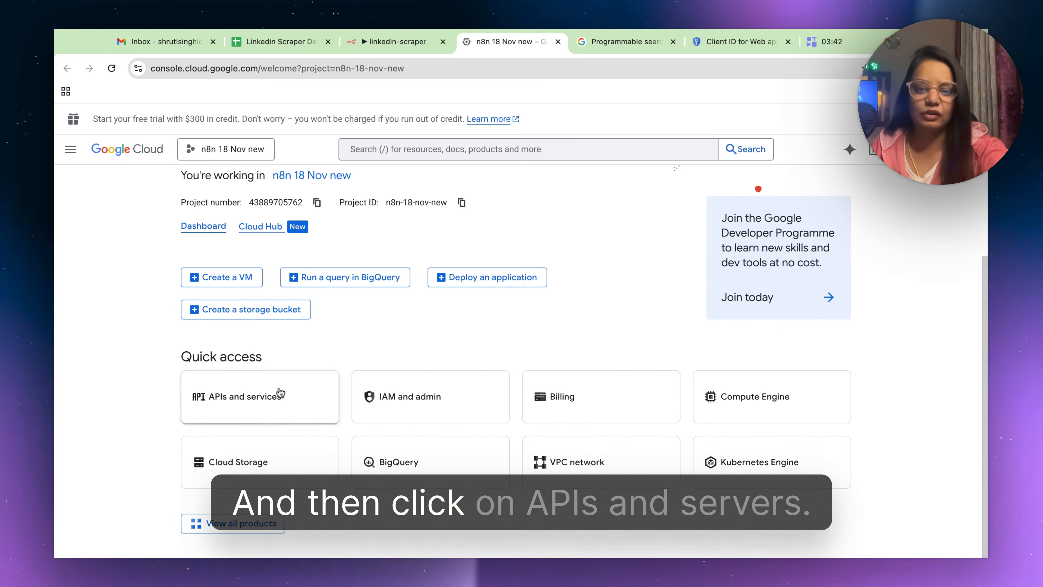
click(284, 389)
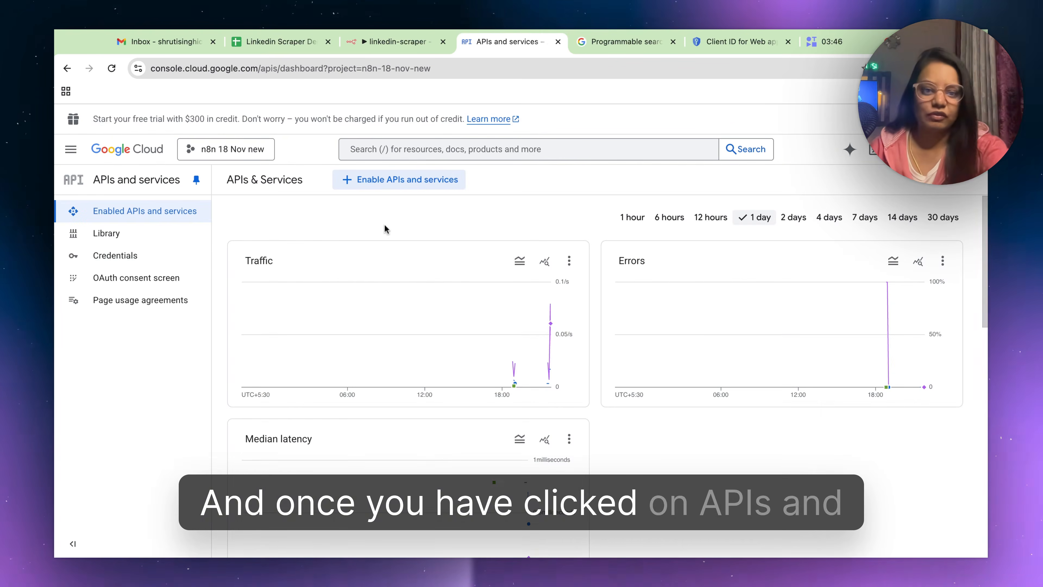
Open API key 1 from the project's credentials and examine its application and API restriction settings.
click(153, 257)
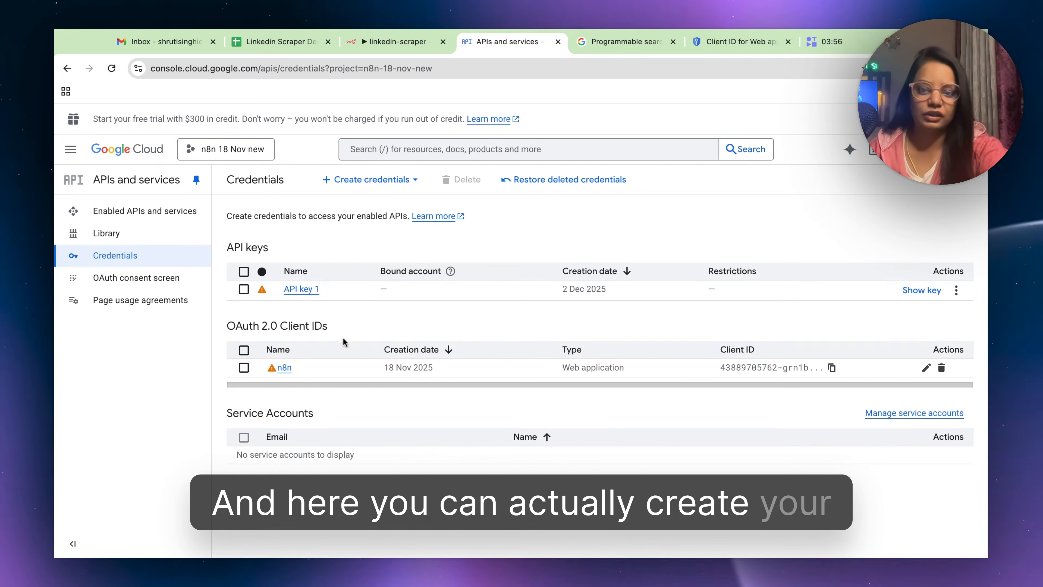
click(317, 292)
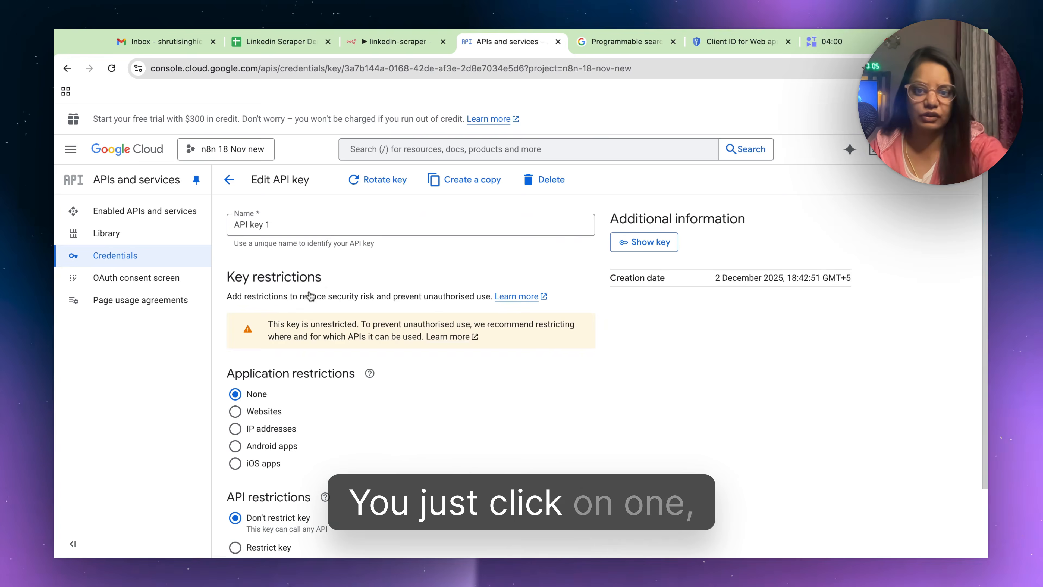
scroll(673, 385, down, 2)
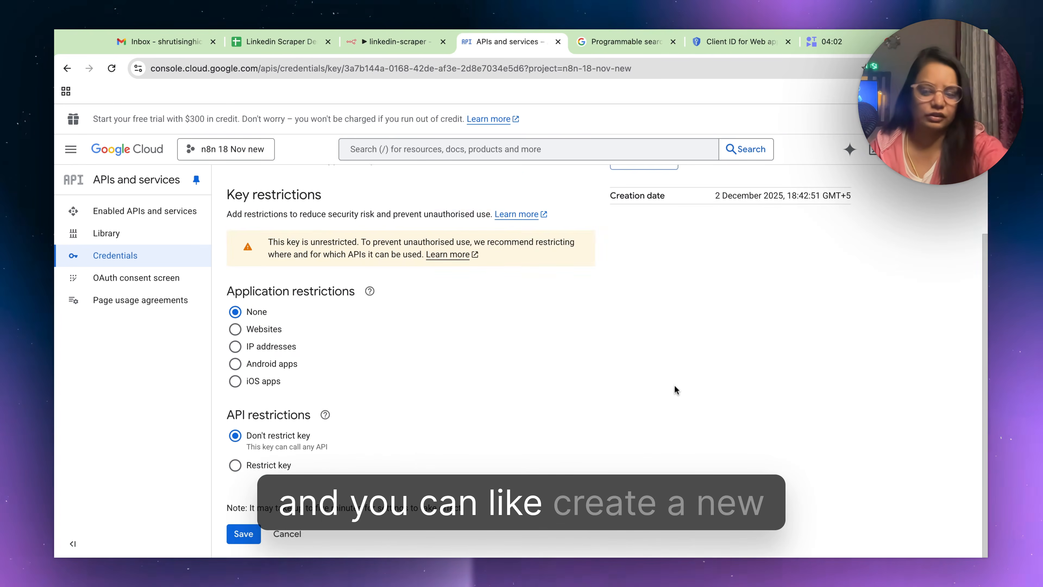
scroll(674, 384, up, 2)
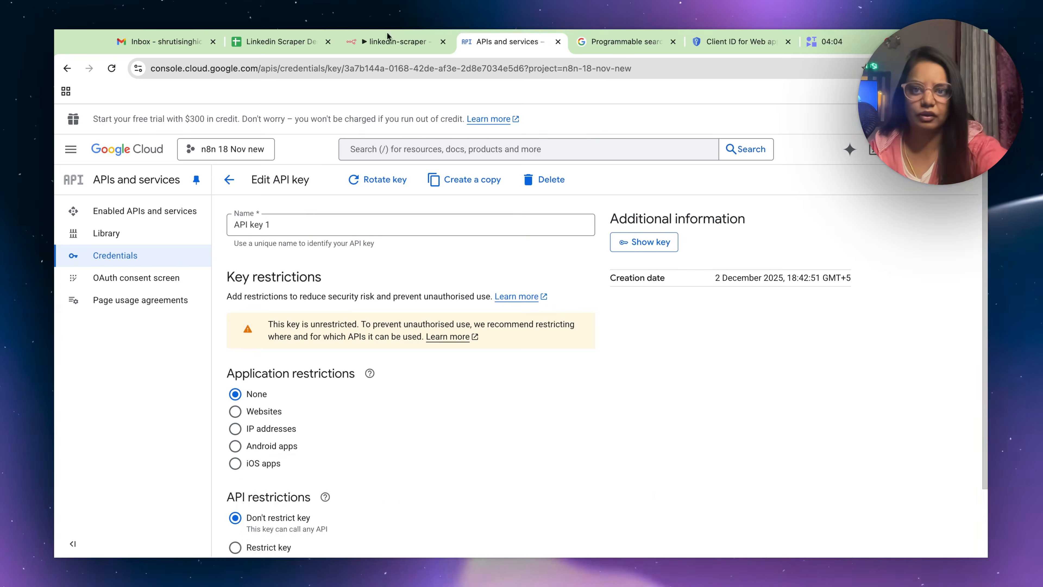
Return to the n8n workflow and open the Search Google node to view the value of its key query parameter.
click(392, 42)
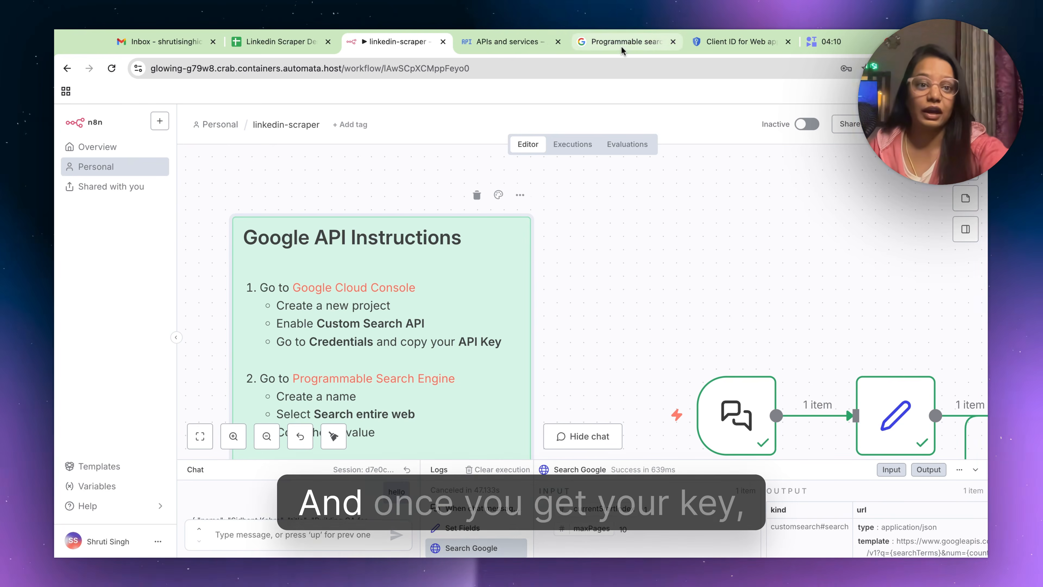
scroll(603, 312, right, 10)
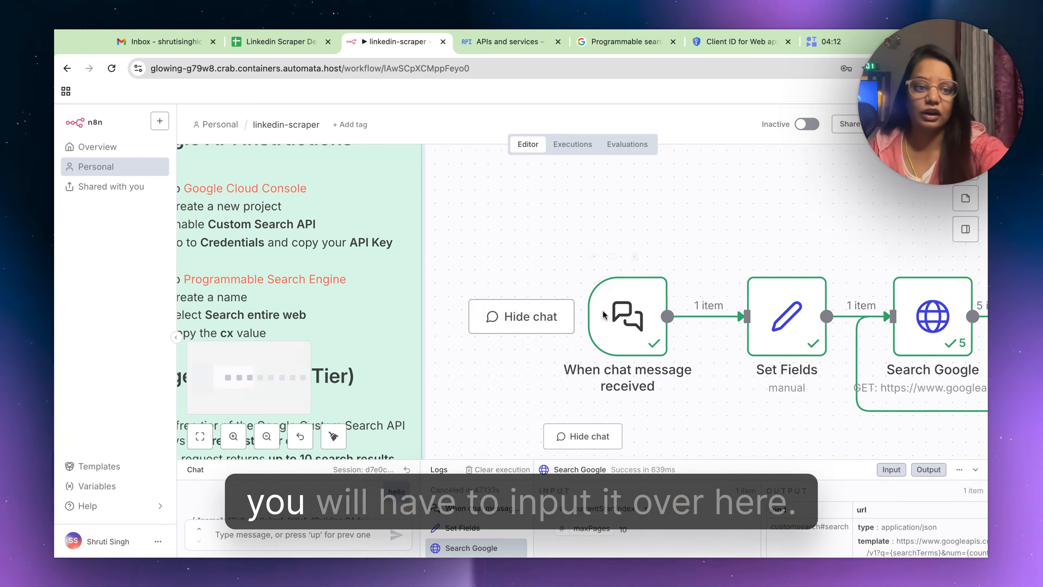
double_click(738, 325)
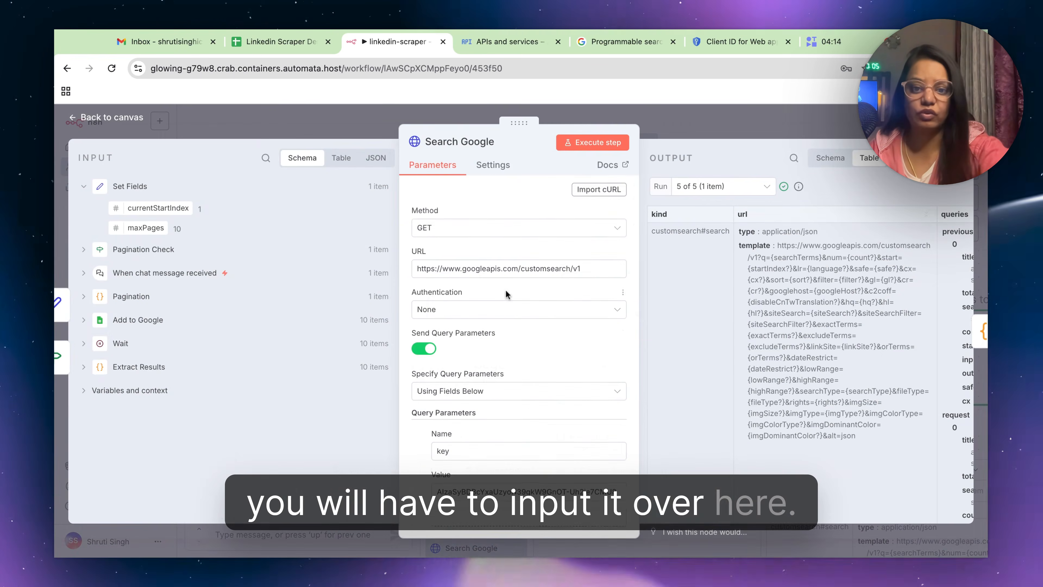
scroll(484, 326, down, 3)
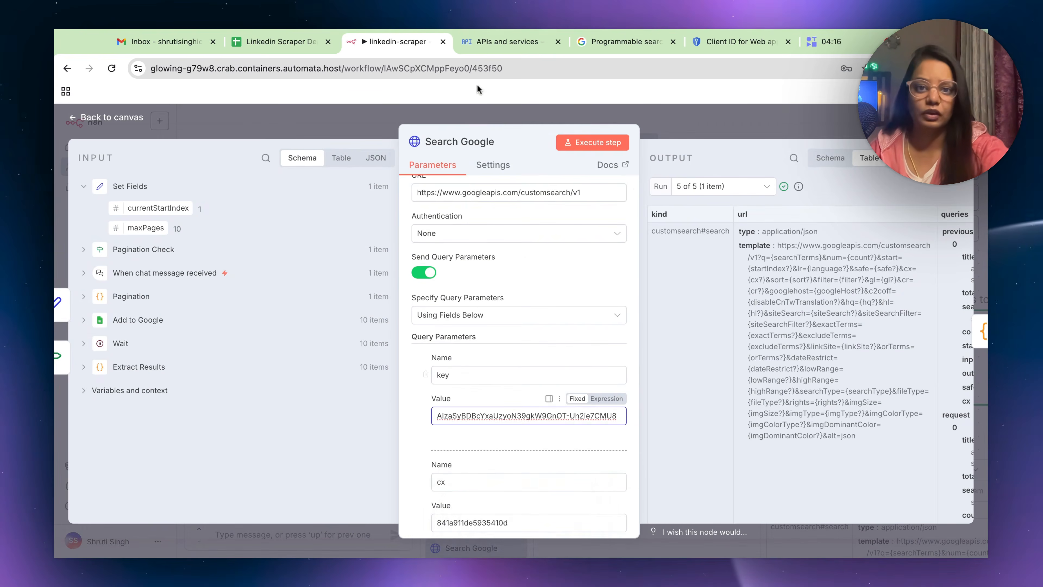
Look at the API key page in Google Cloud again and return to the Search Google node's key and cx query parameters.
click(485, 46)
scroll(441, 377, down, 2)
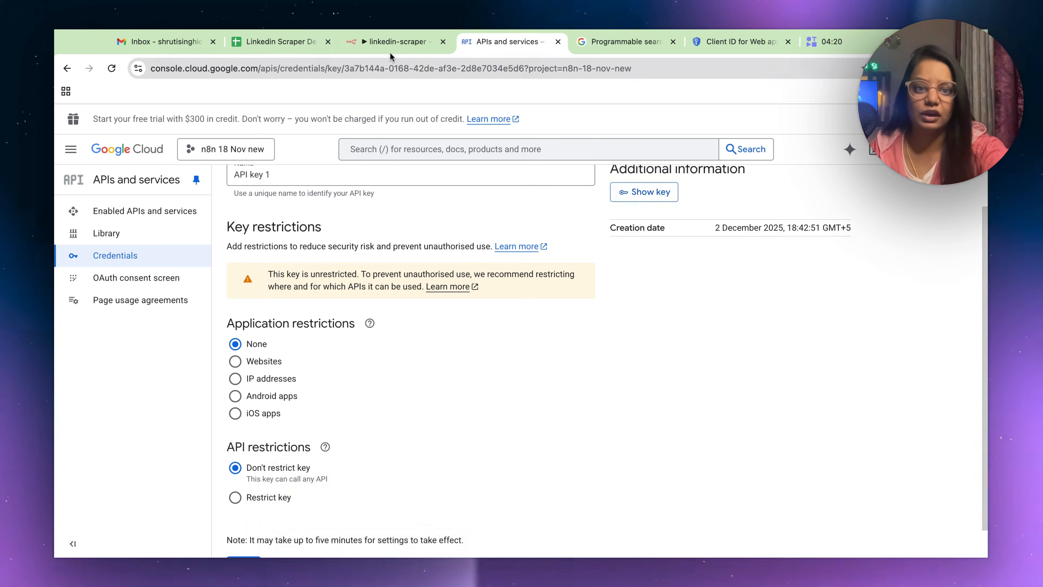
click(390, 42)
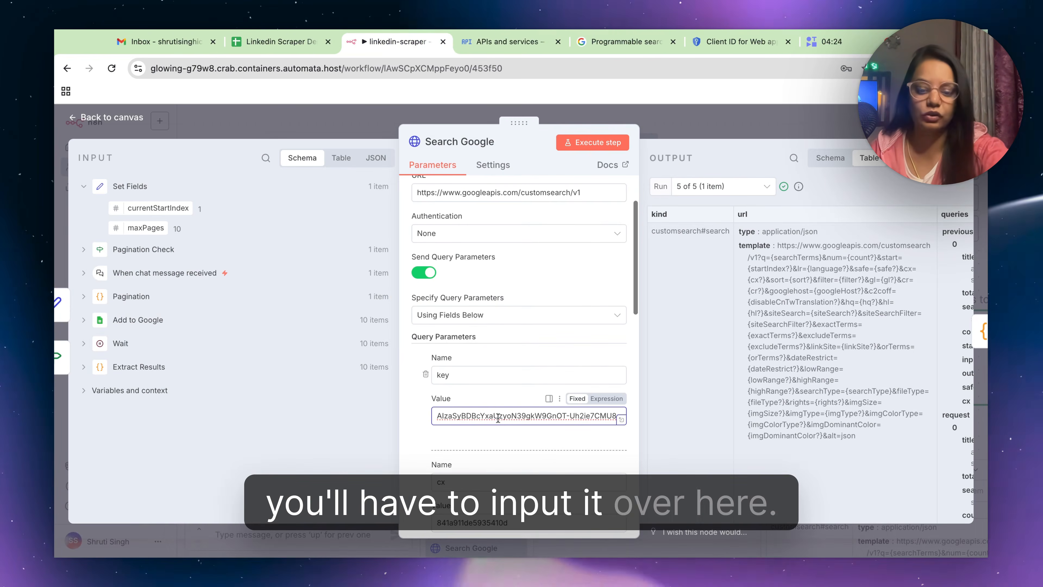
scroll(498, 418, down, 5)
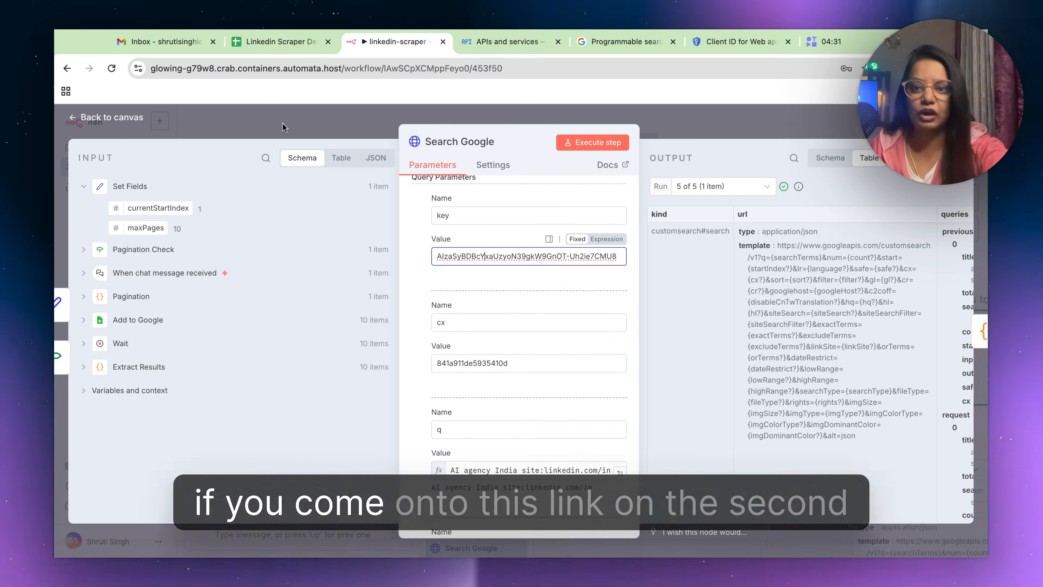
Close the Search Google node, open the Programmable Search Engine link from the canvas note, and examine the form for creating a search engine.
click(282, 123)
scroll(312, 271, left, 10)
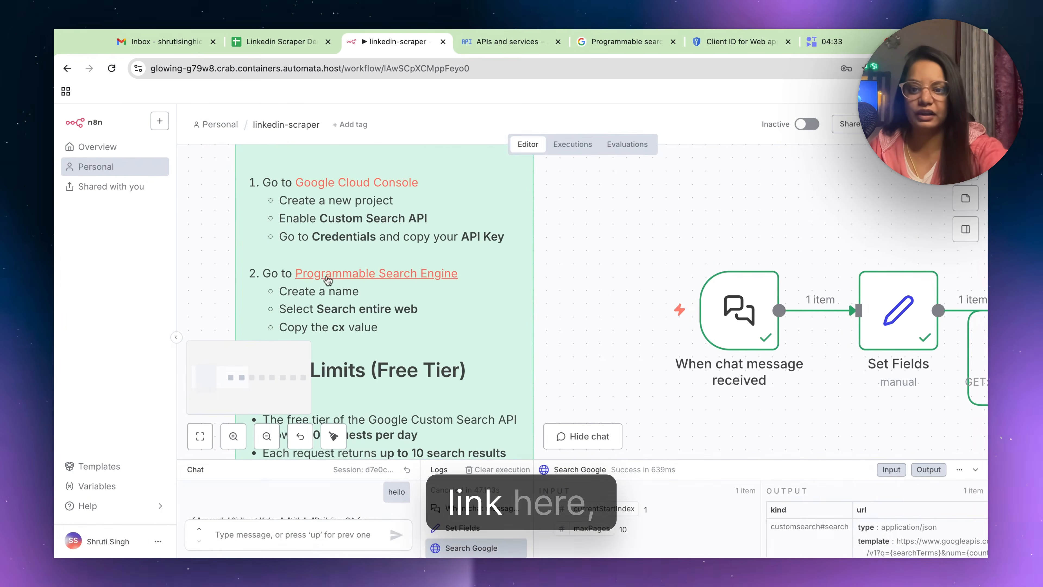
click(328, 280)
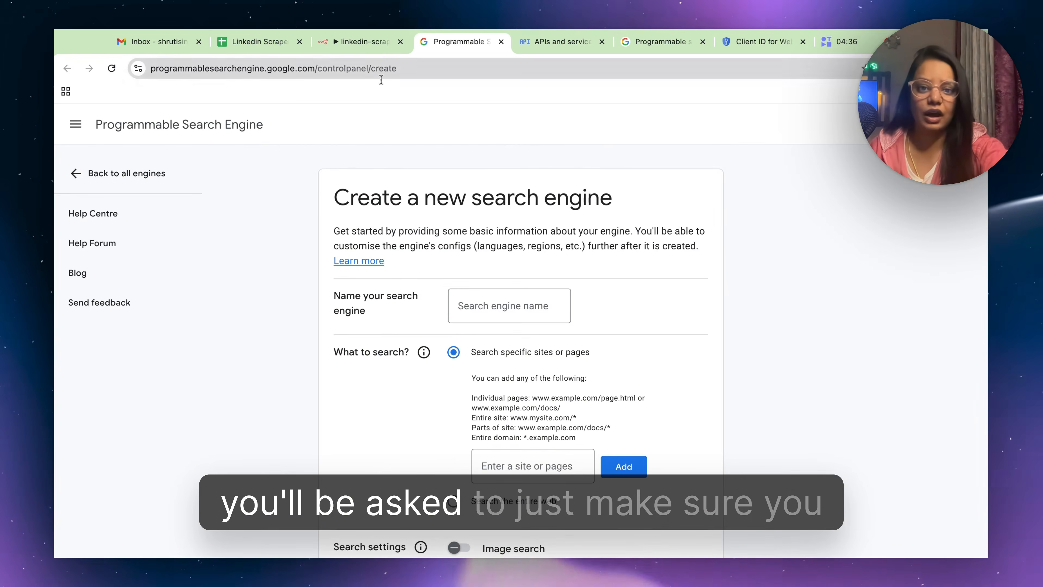
scroll(456, 397, down, 3)
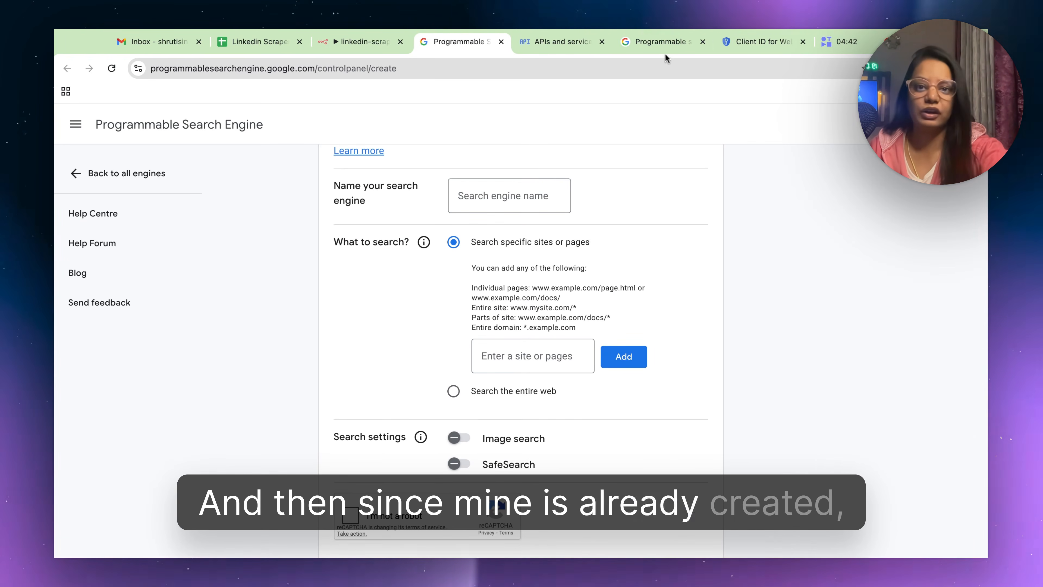
View the cx value in the already created search engine's code and in the Search Google node's cx query parameter.
click(656, 40)
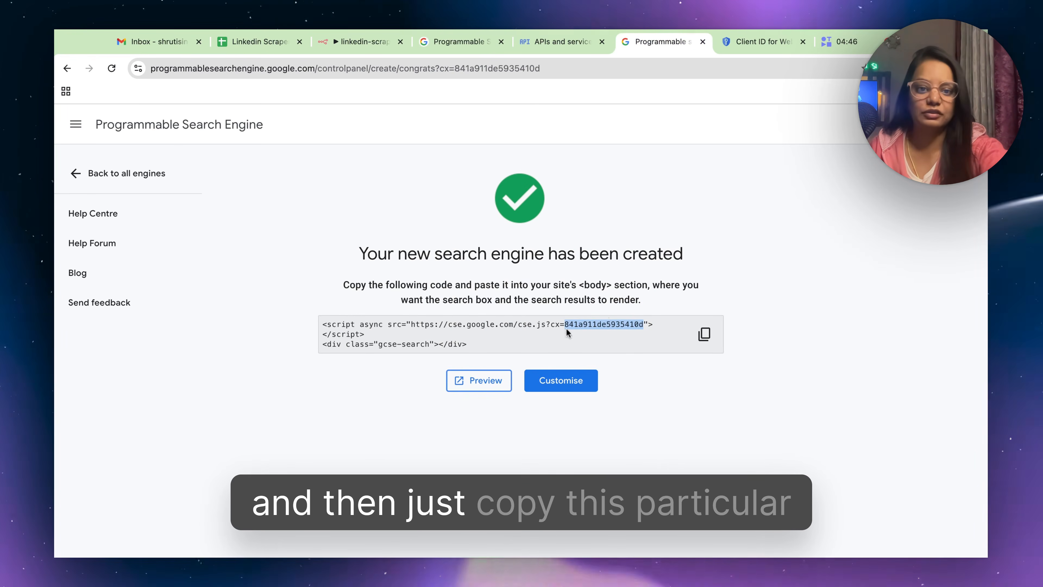
scroll(585, 328, up, 5)
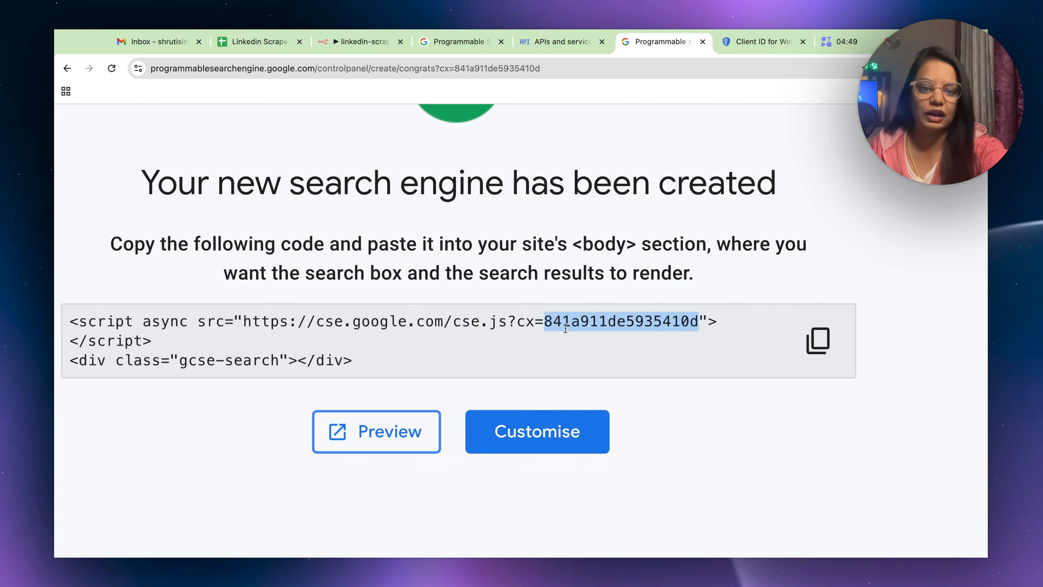
click(361, 41)
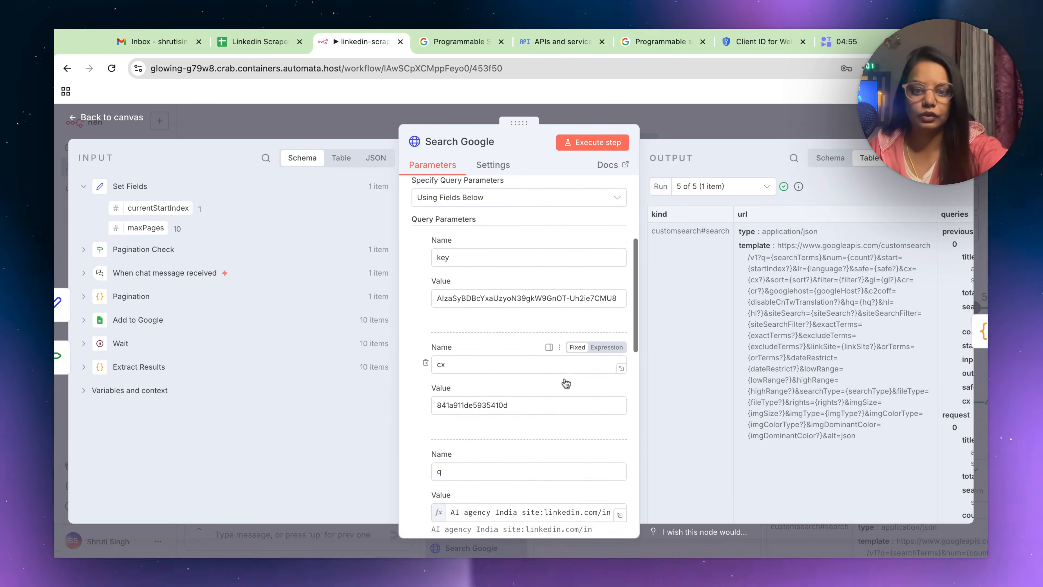
scroll(566, 383, down, 1)
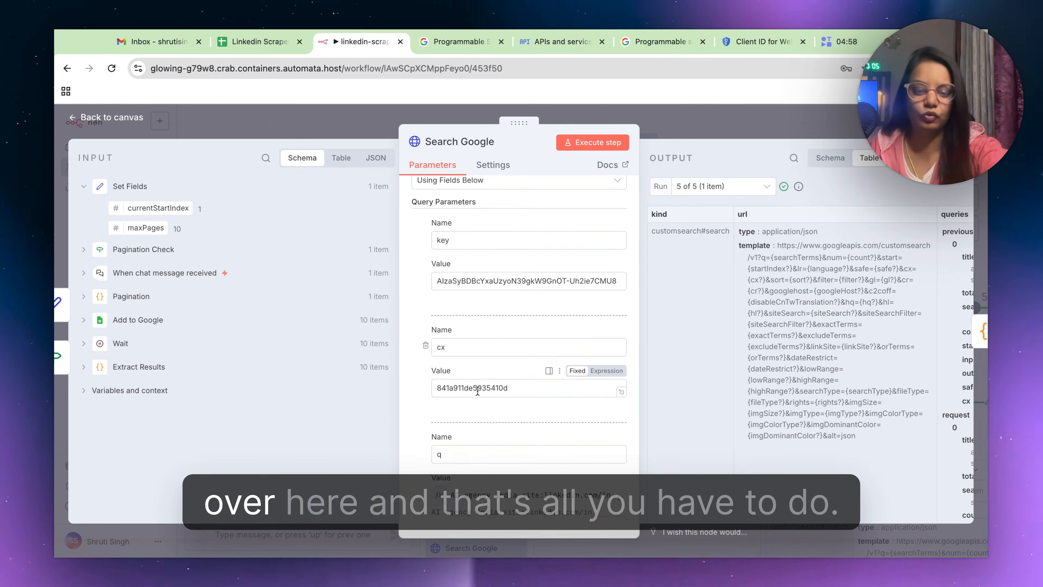
scroll(477, 391, down, 3)
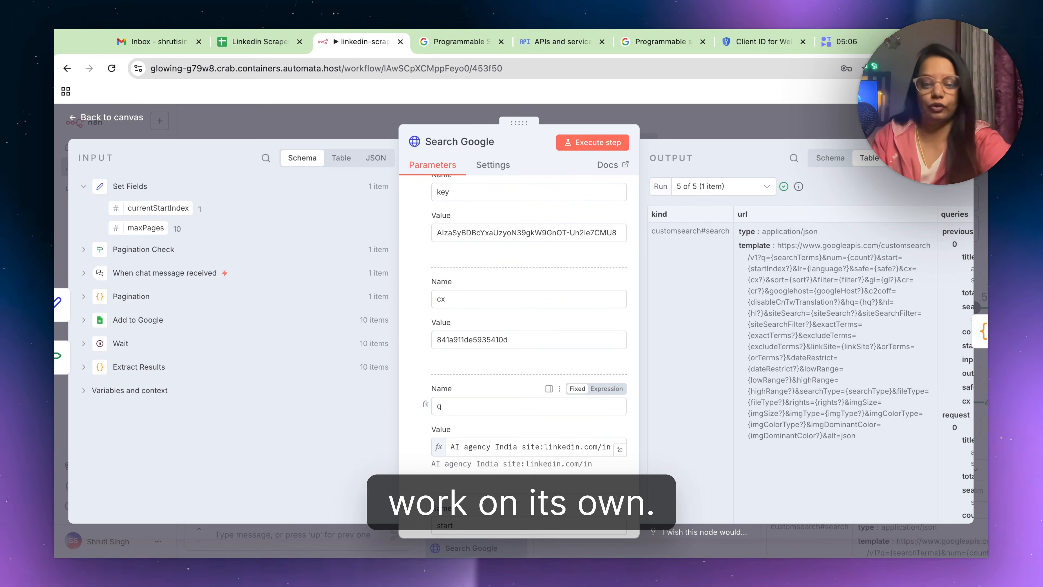
Examine the Search Google node's q and start query parameters, highlighting the search keywords in the q expression.
scroll(519, 353, down, 8)
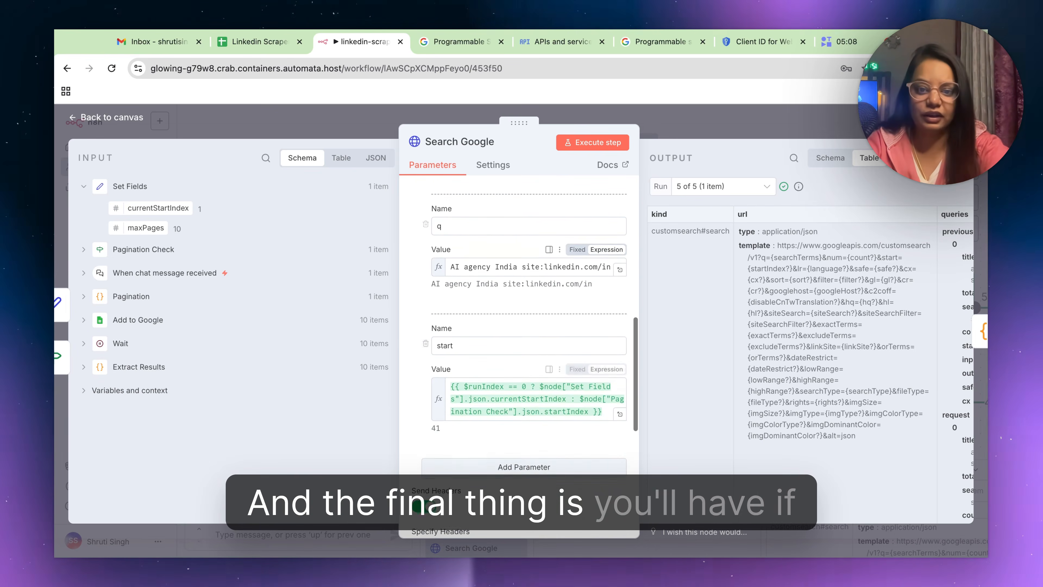
scroll(497, 343, up, 3)
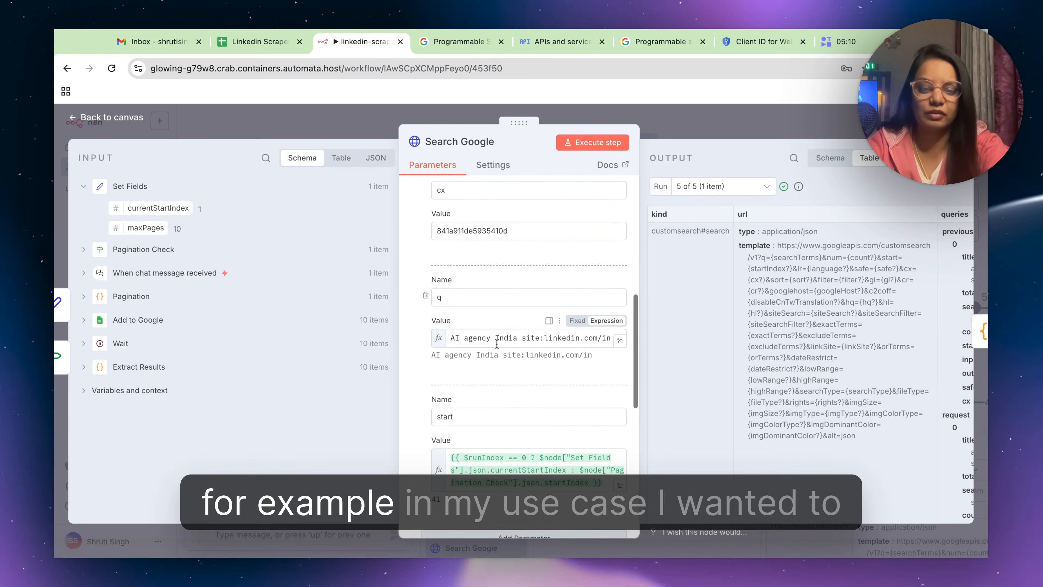
scroll(497, 344, up, 5)
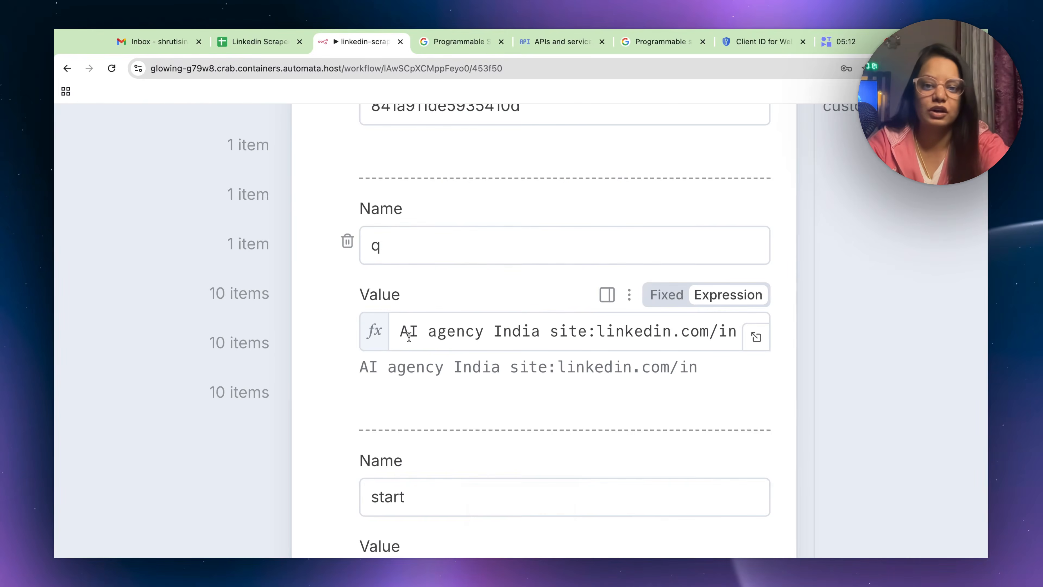
click(481, 331)
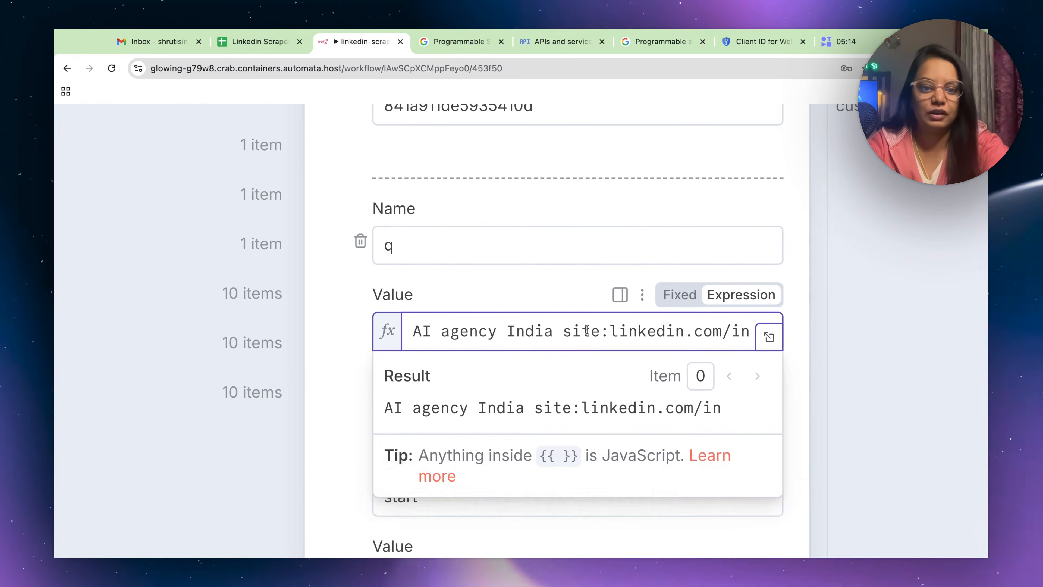
drag(413, 330, 602, 333)
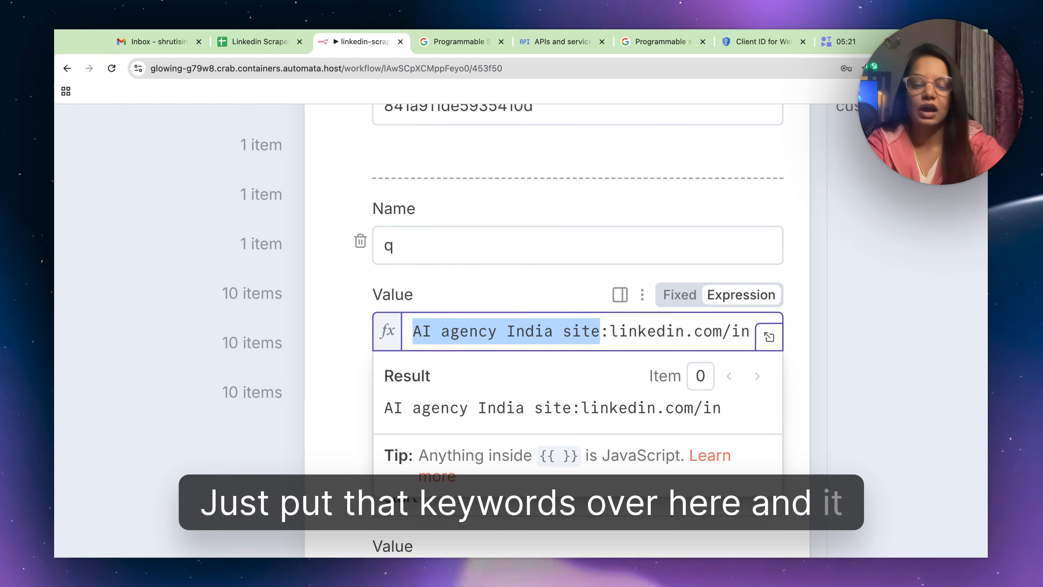
scroll(705, 341, right, 5)
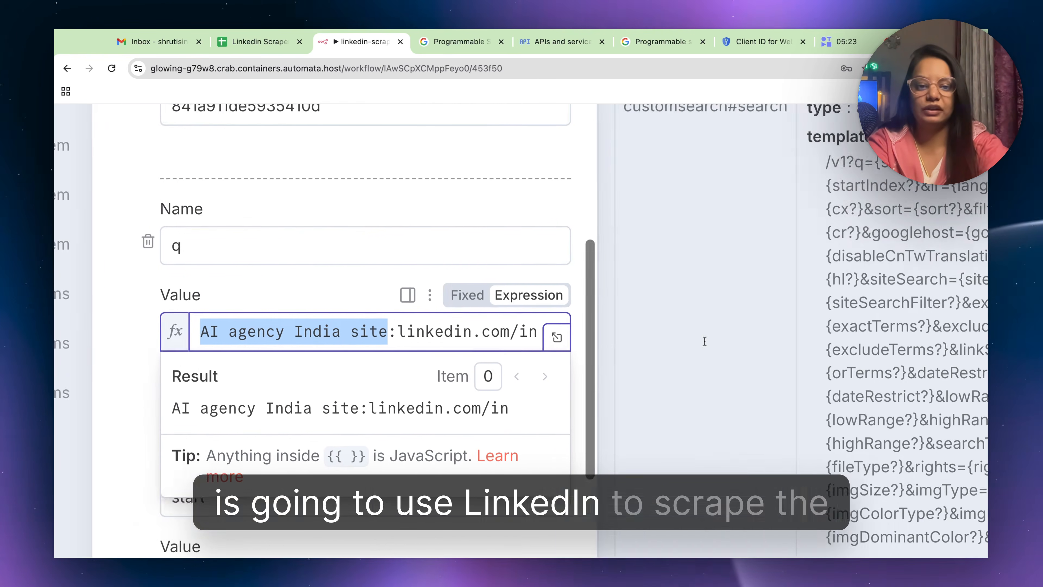
scroll(616, 346, down, 5)
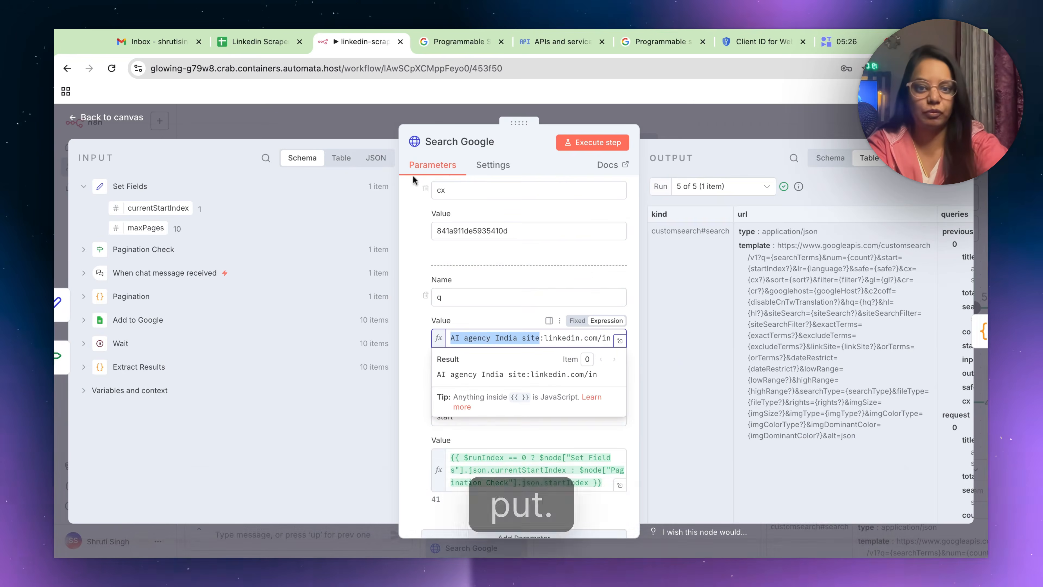
Close the Search Google node and open the Extract Results node to review its JavaScript code from the beginning.
click(398, 116)
scroll(545, 247, right, 2)
scroll(476, 259, right, 3)
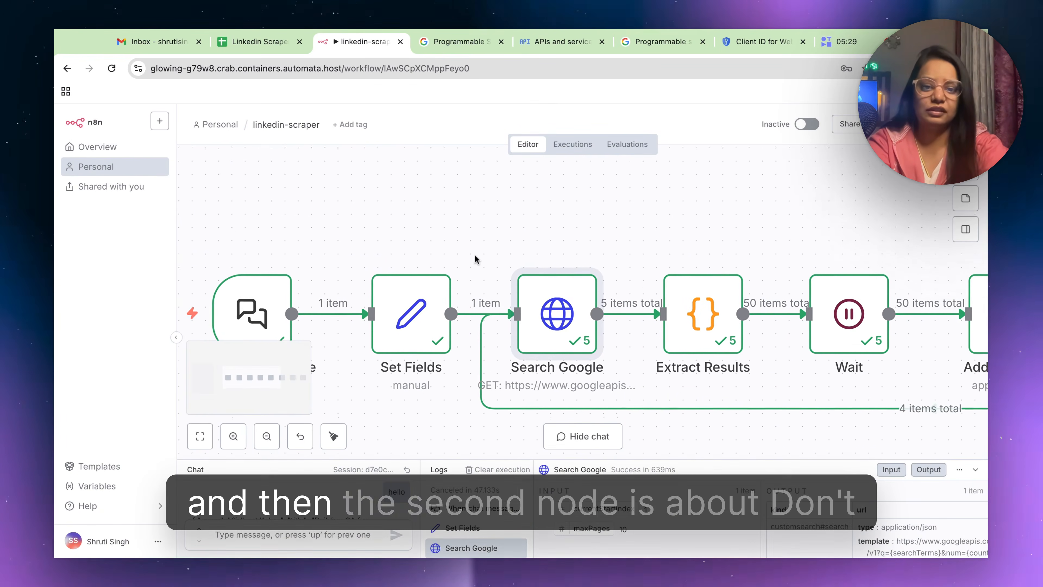
double_click(650, 281)
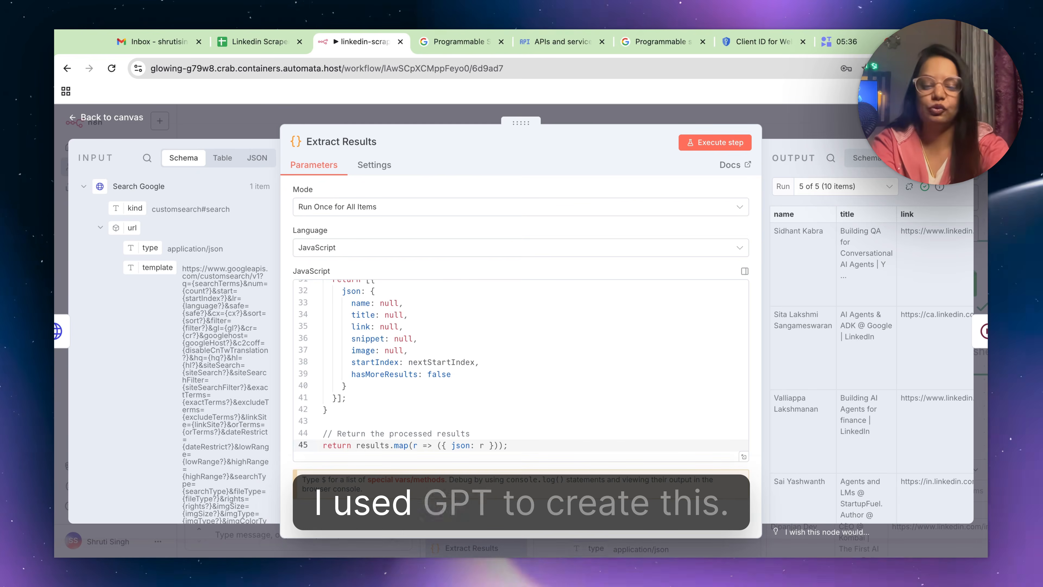
scroll(518, 370, up, 10)
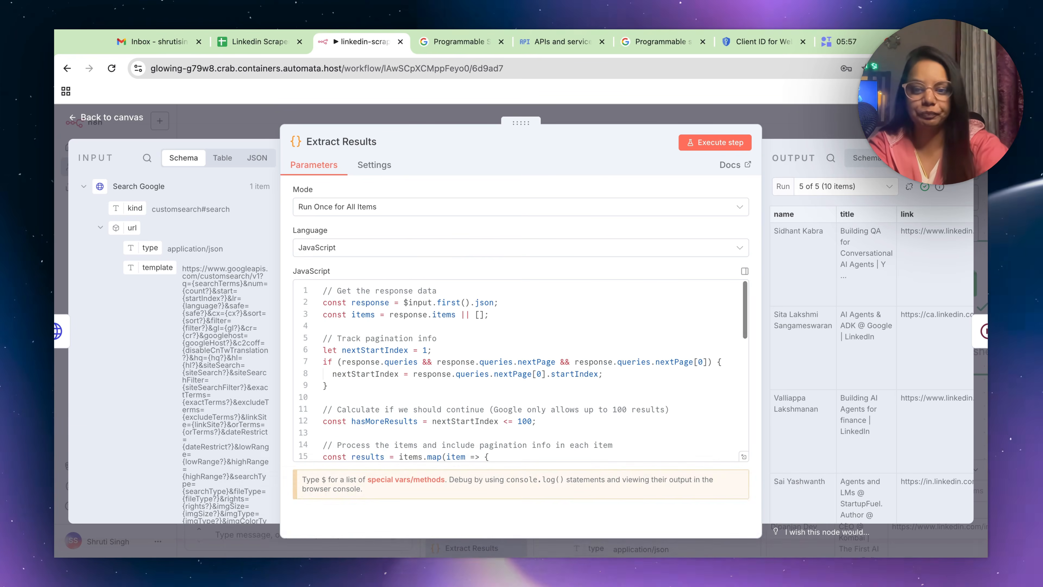
Examine the Extract Results node's input schema from Search Google and the name, title and link columns of its output.
scroll(211, 341, down, 10)
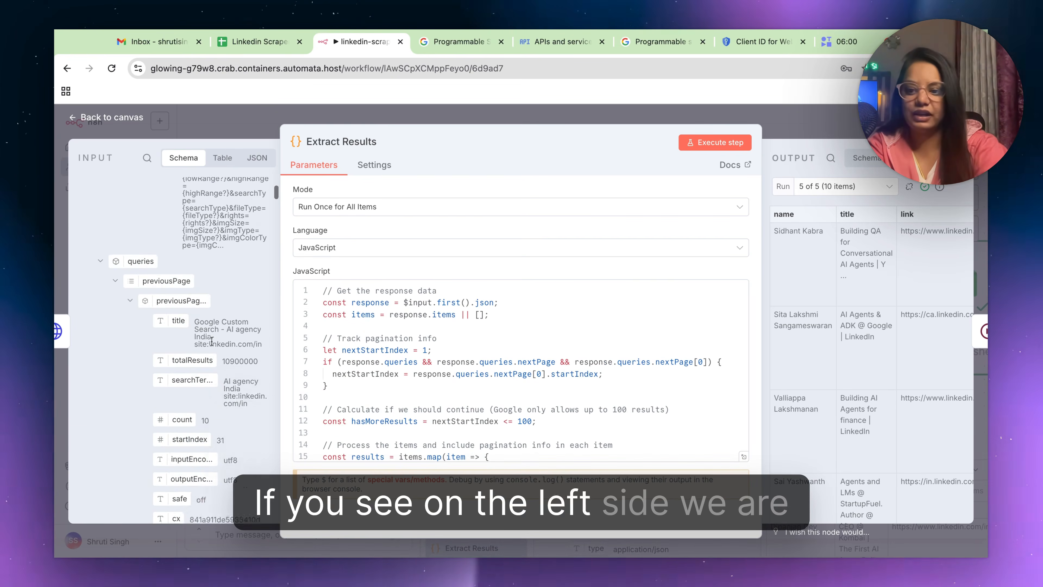
scroll(212, 341, down, 1)
scroll(211, 341, down, 10)
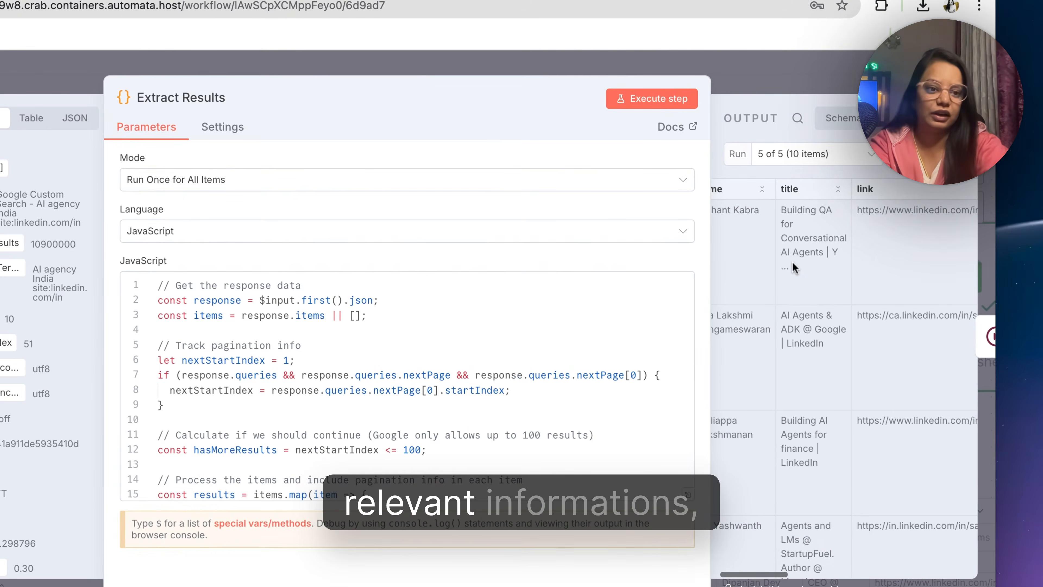
scroll(792, 262, up, 4)
scroll(792, 262, right, 3)
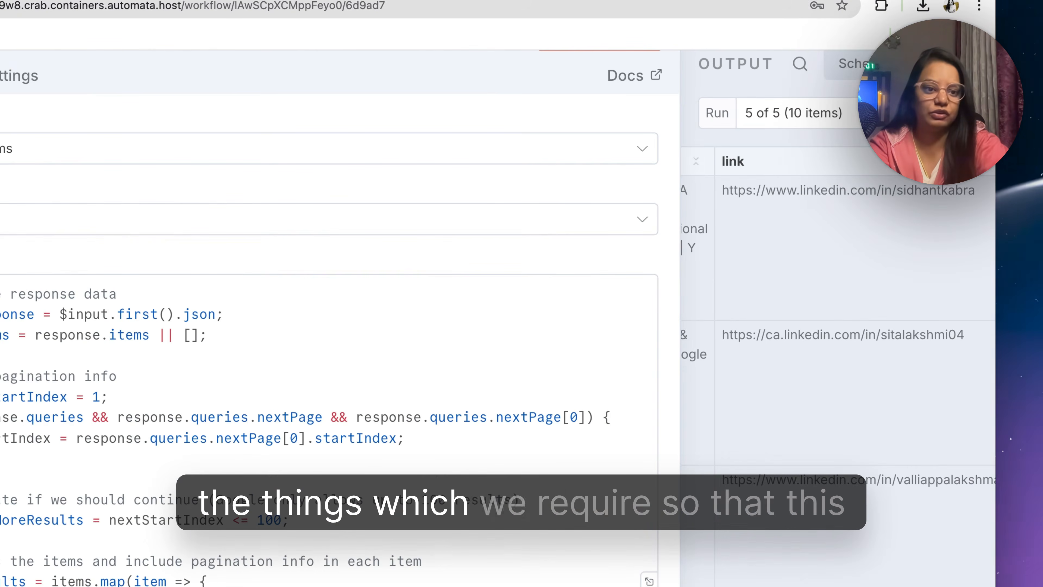
scroll(792, 262, left, 3)
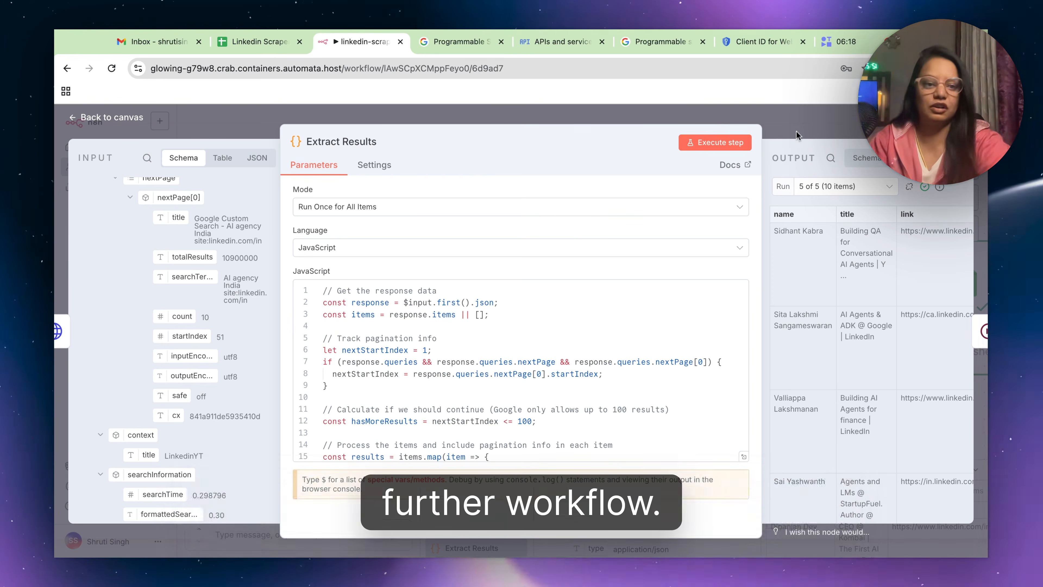
Close the Extract Results node and open the Wait node that follows it.
key(Escape)
scroll(657, 312, right, 2)
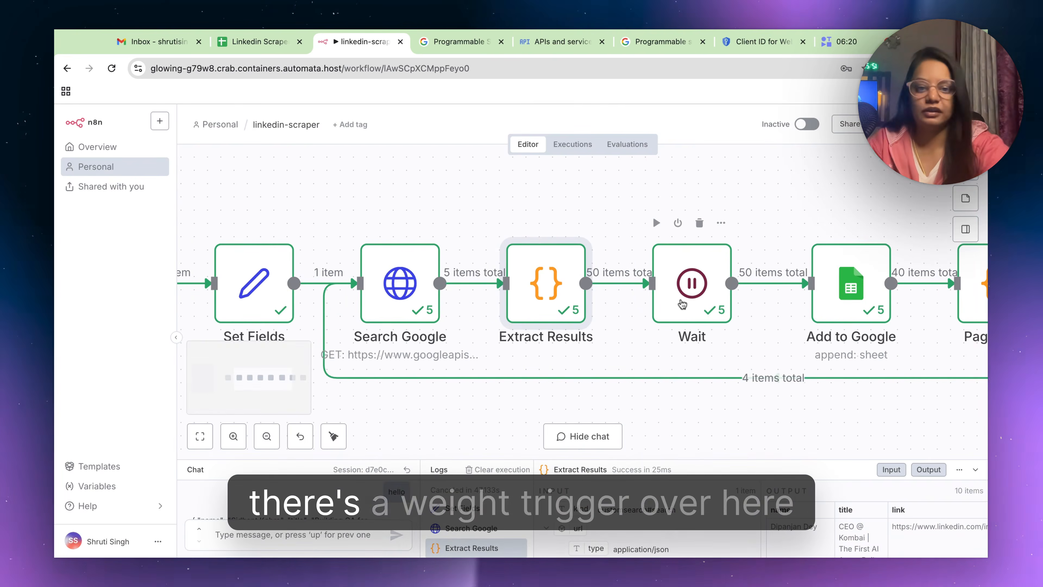
double_click(689, 304)
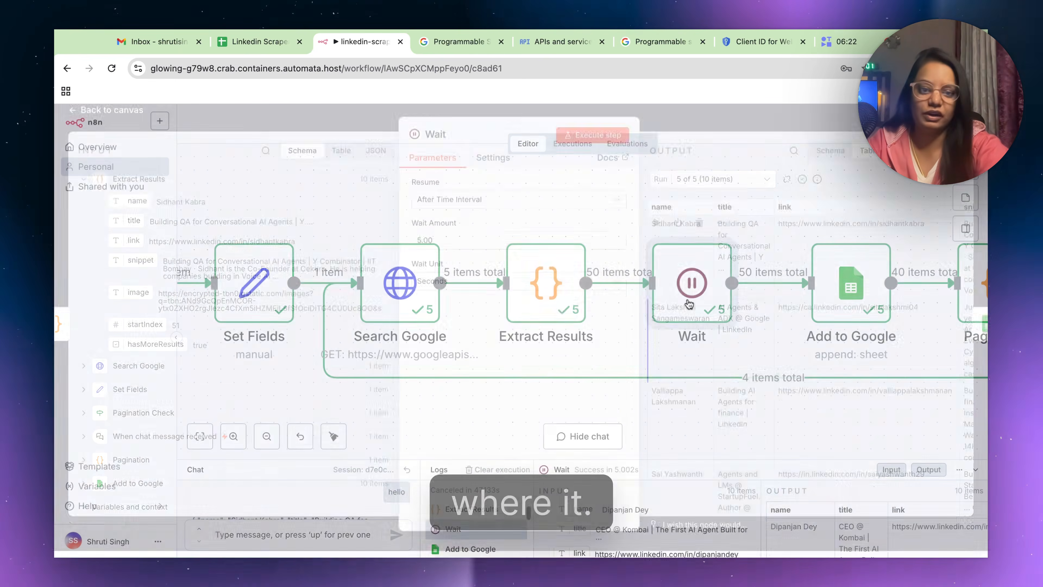
Close the Wait node, open the Add to Google node and examine the column mappings it sends to the sheet.
key(Escape)
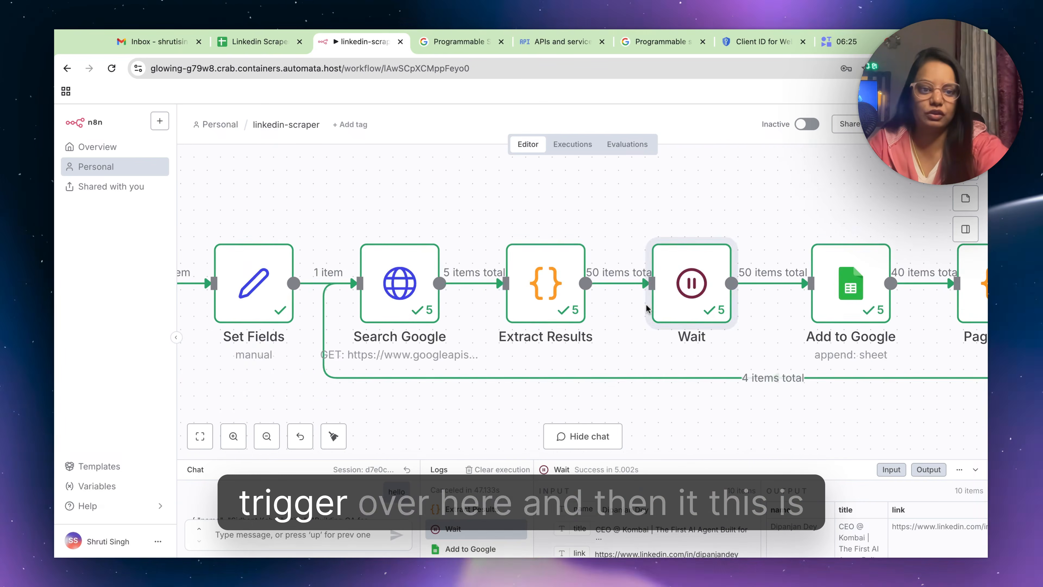
scroll(694, 307, right, 5)
double_click(723, 288)
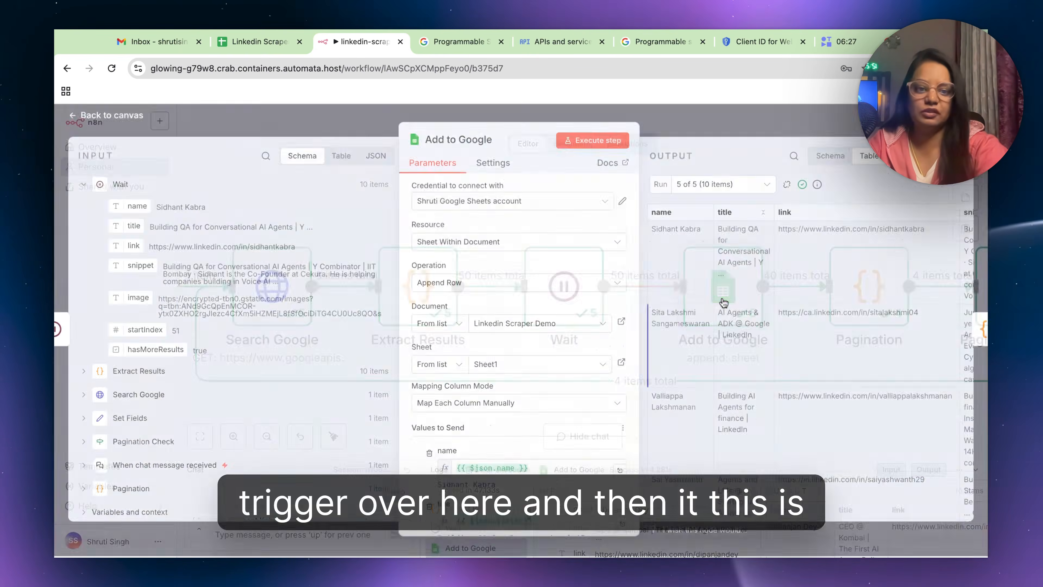
scroll(560, 339, down, 5)
scroll(559, 338, down, 5)
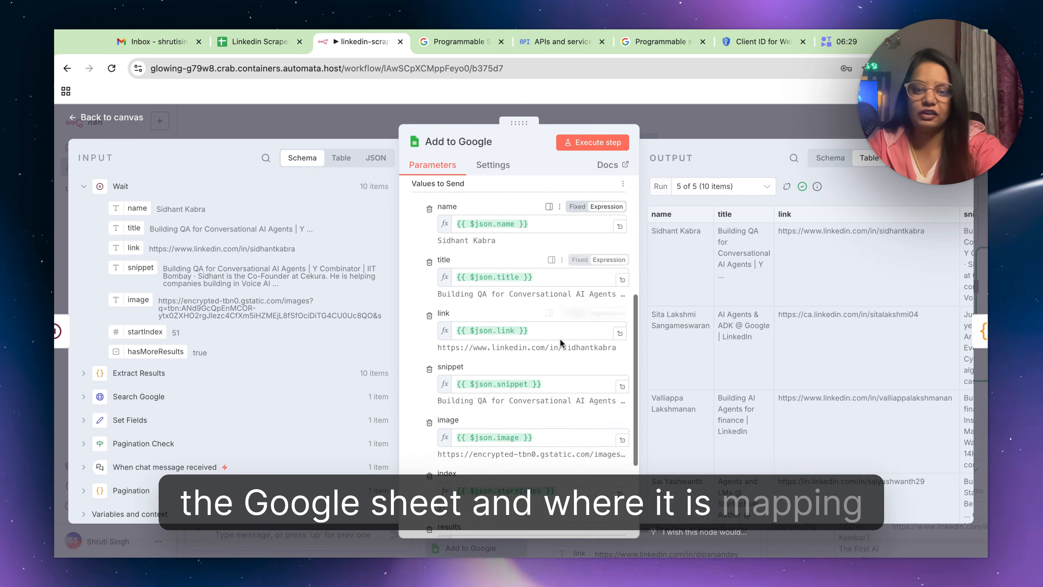
scroll(513, 328, up, 10)
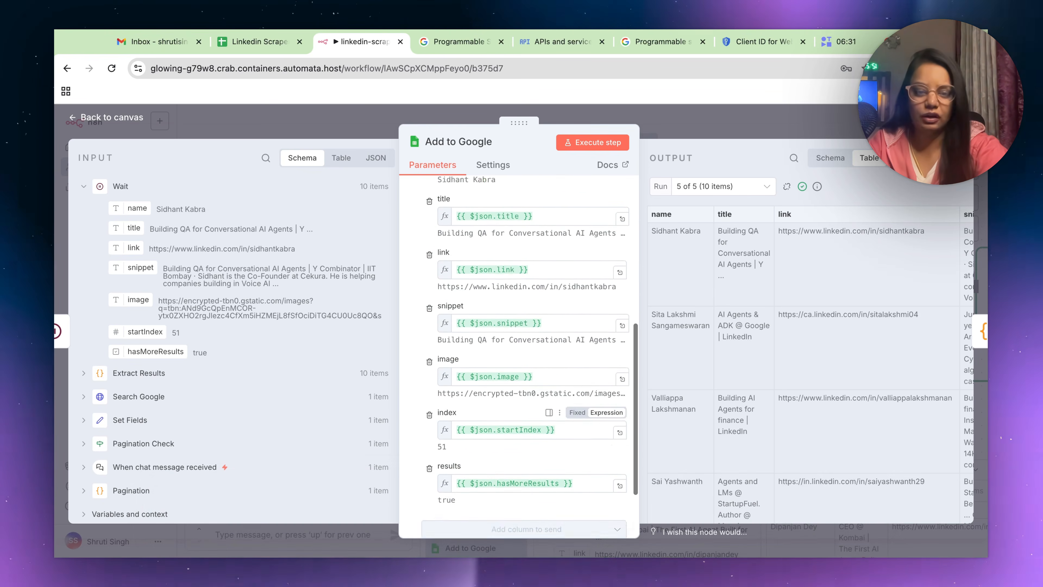
Switch to the Linkedin Scraper Demo spreadsheet and examine its columns from name and title through index and results.
click(263, 41)
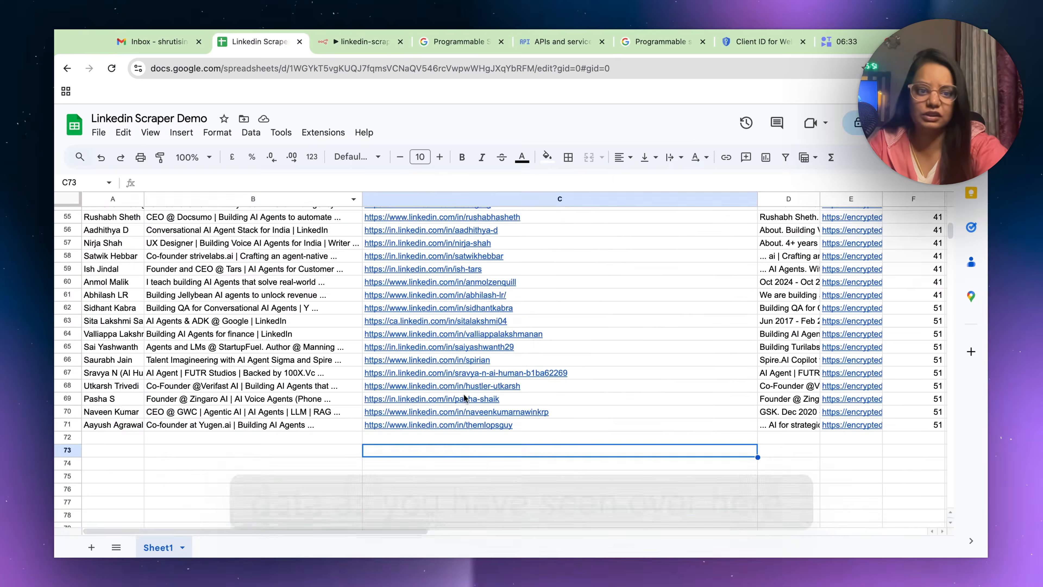
scroll(472, 398, right, 5)
scroll(472, 398, left, 5)
scroll(472, 398, up, 20)
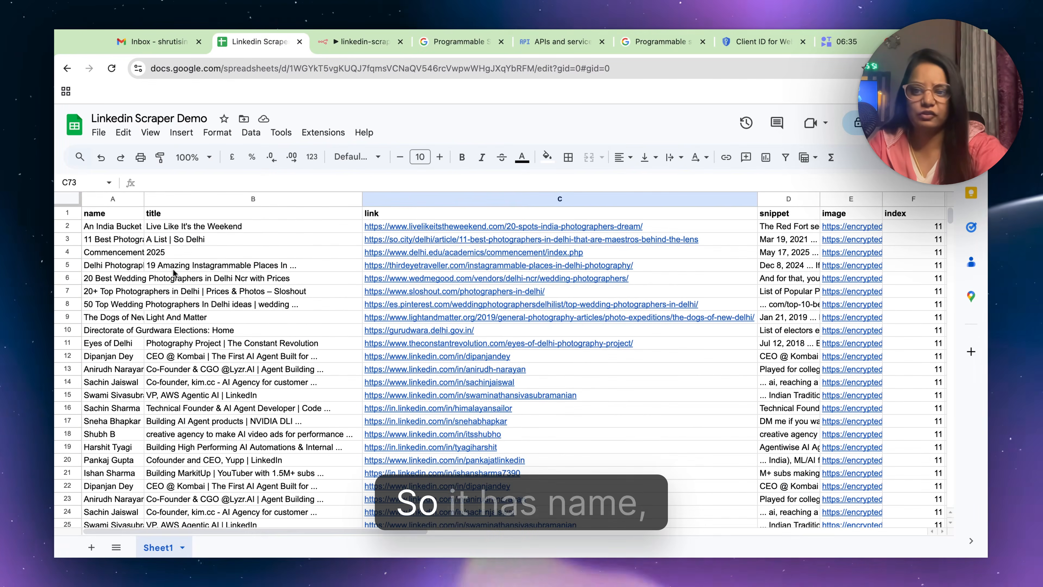
scroll(337, 277, right, 10)
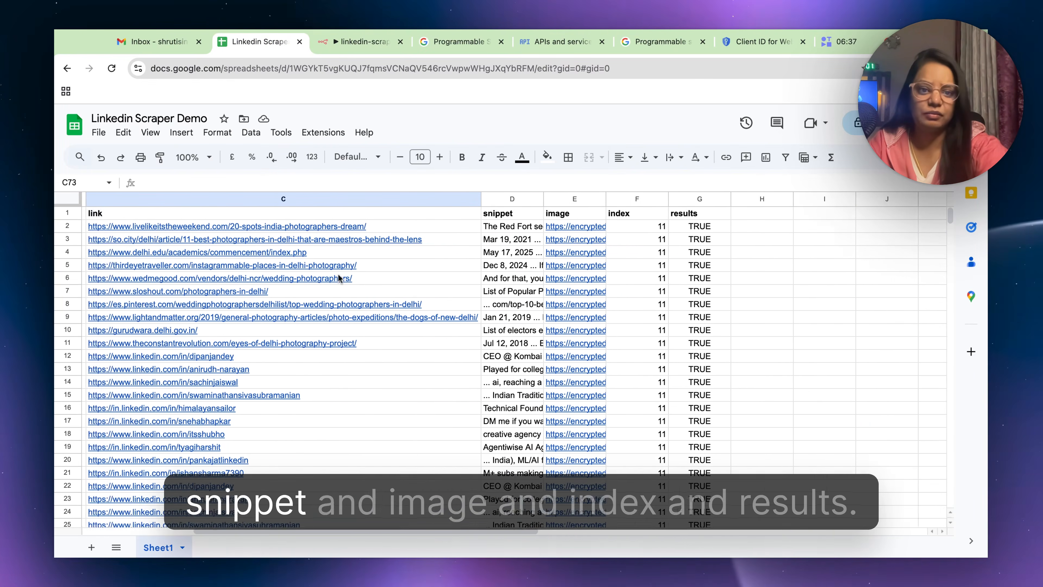
scroll(594, 226, right, 2)
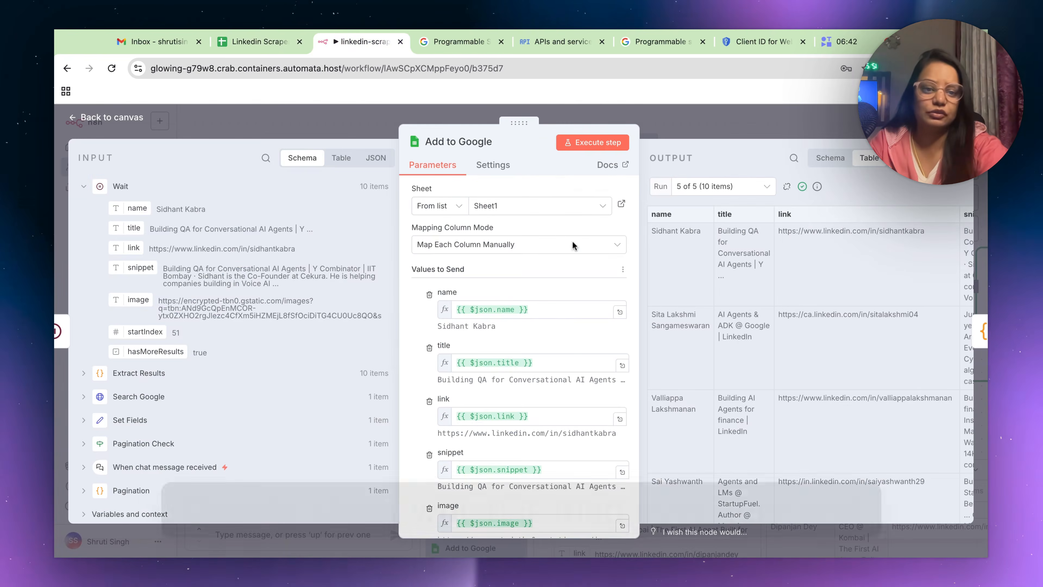
Return to the Add to Google node in n8n, review its mapped values and Google Sheets settings, and close it.
scroll(548, 276, down, 5)
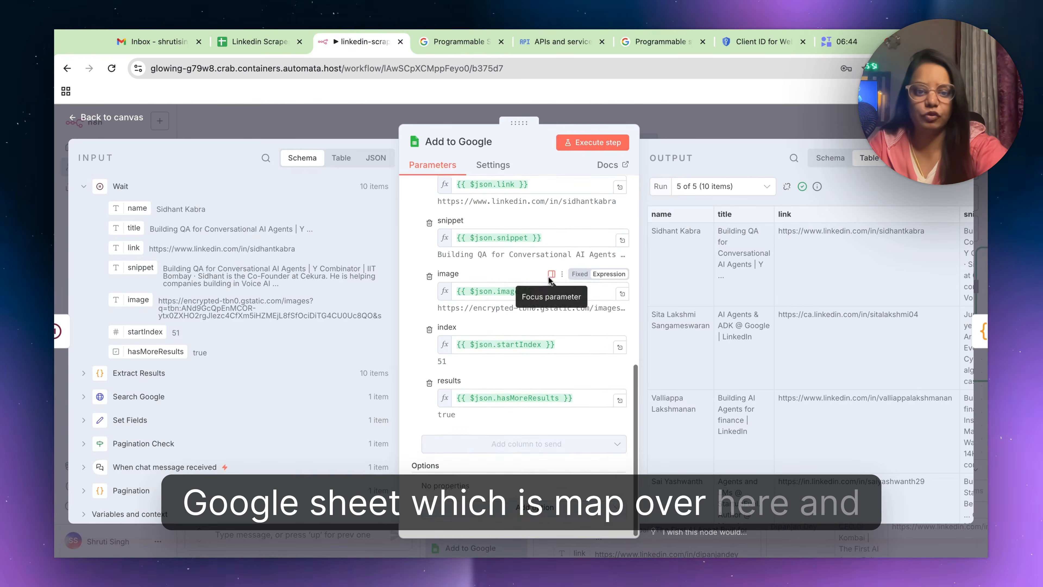
scroll(549, 275, up, 10)
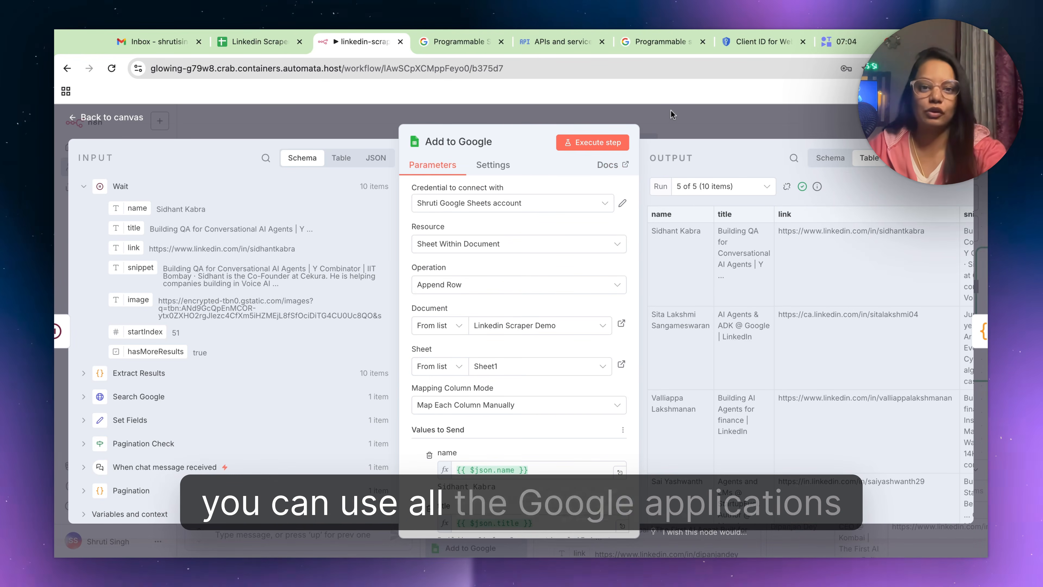
click(673, 115)
Open the Pagination node and look over its JavaScript code and the input fields from Add to Google.
scroll(630, 276, right, 5)
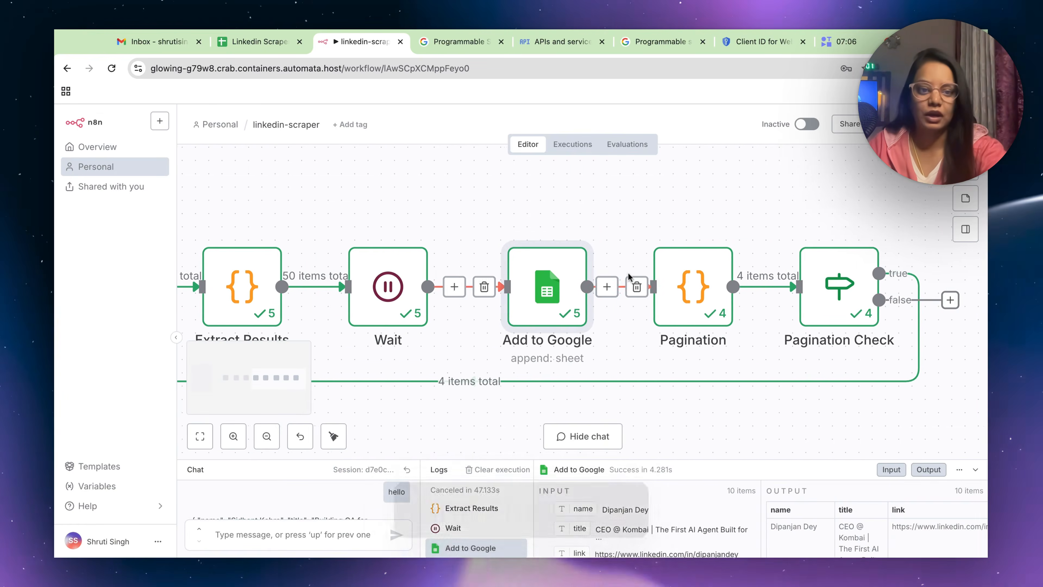
scroll(629, 276, right, 3)
double_click(600, 288)
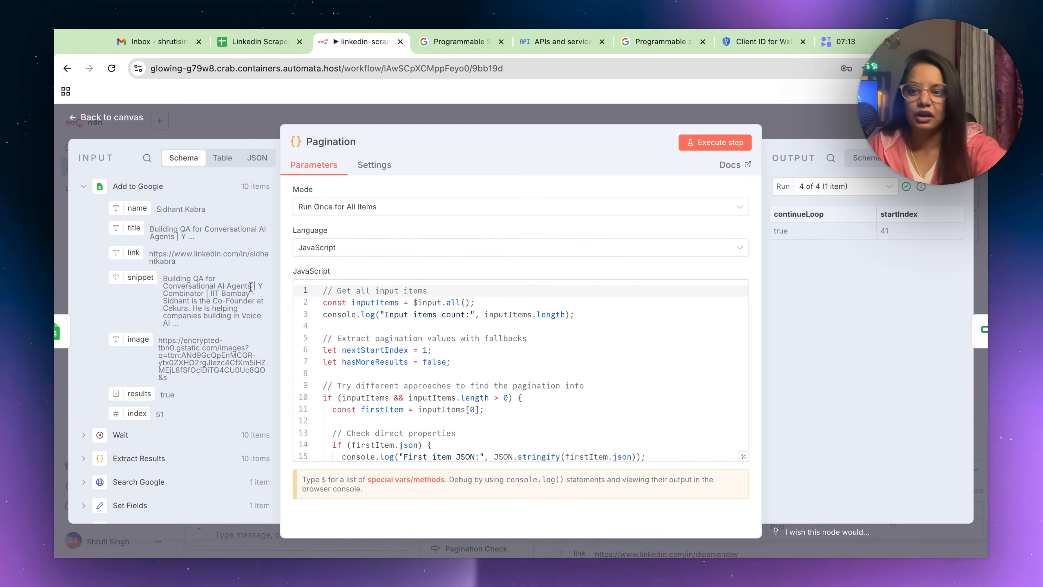
scroll(211, 291, down, 2)
scroll(211, 290, up, 2)
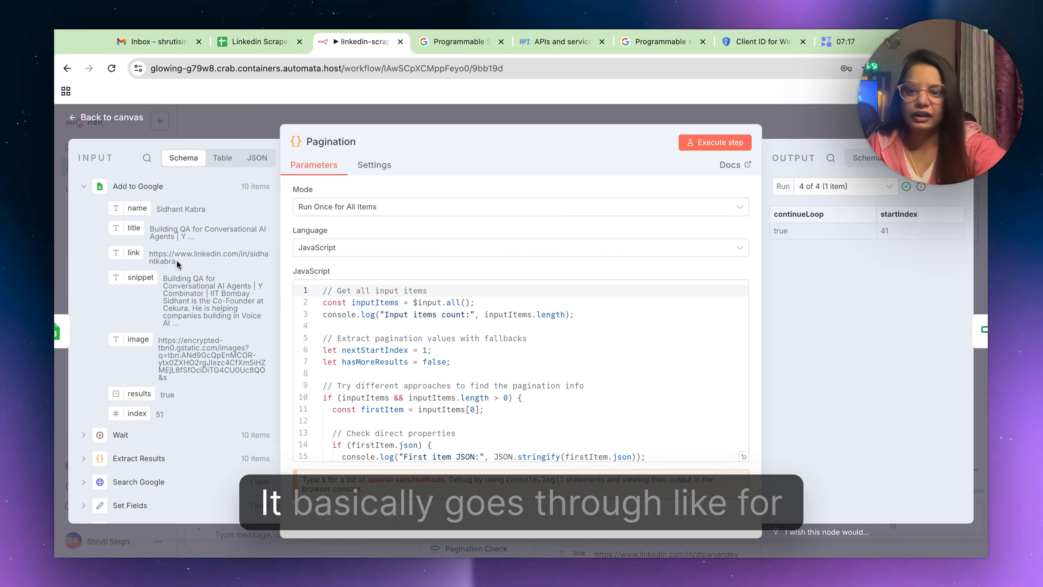
Examine the results and index fields in the Pagination node's input and highlight the startIndex value in its output.
scroll(165, 415, up, 5)
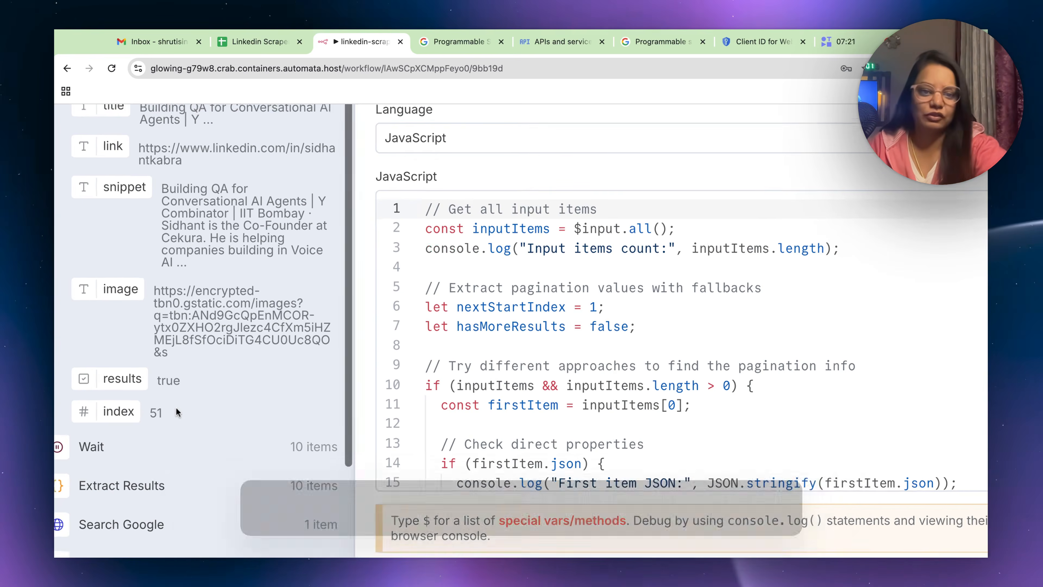
scroll(177, 411, down, 5)
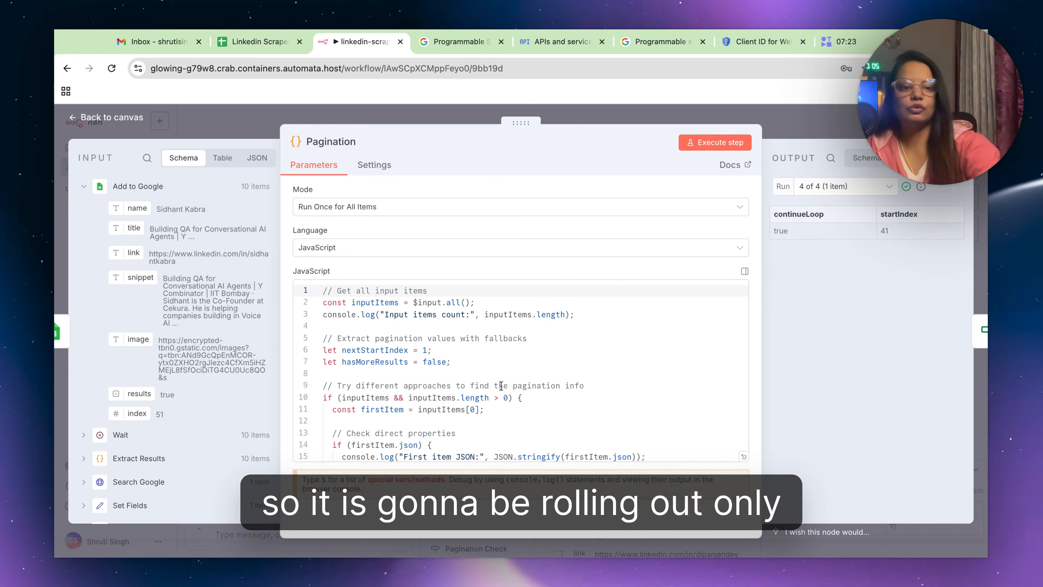
drag(885, 232, 890, 231)
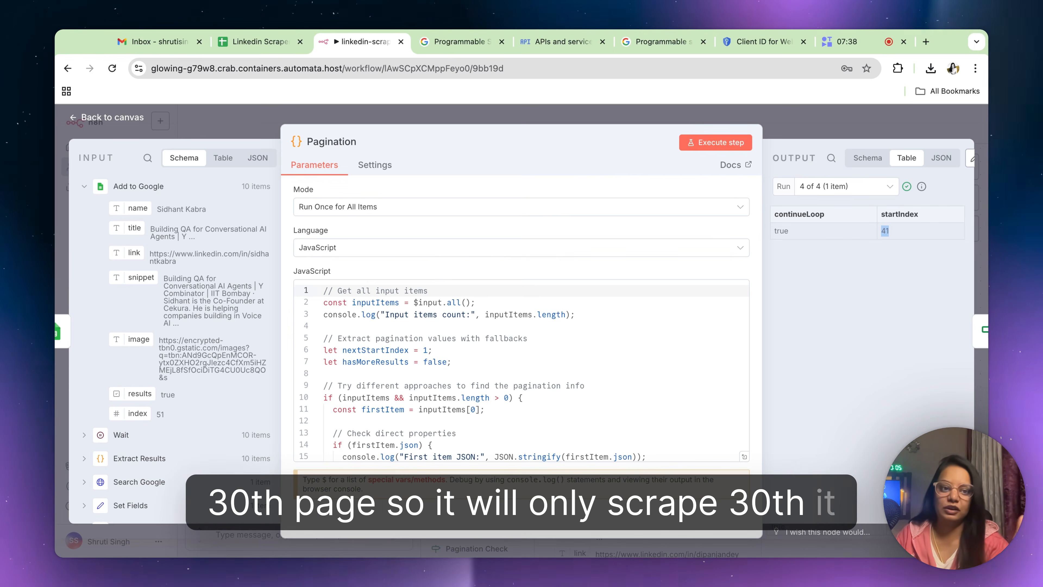
click(911, 277)
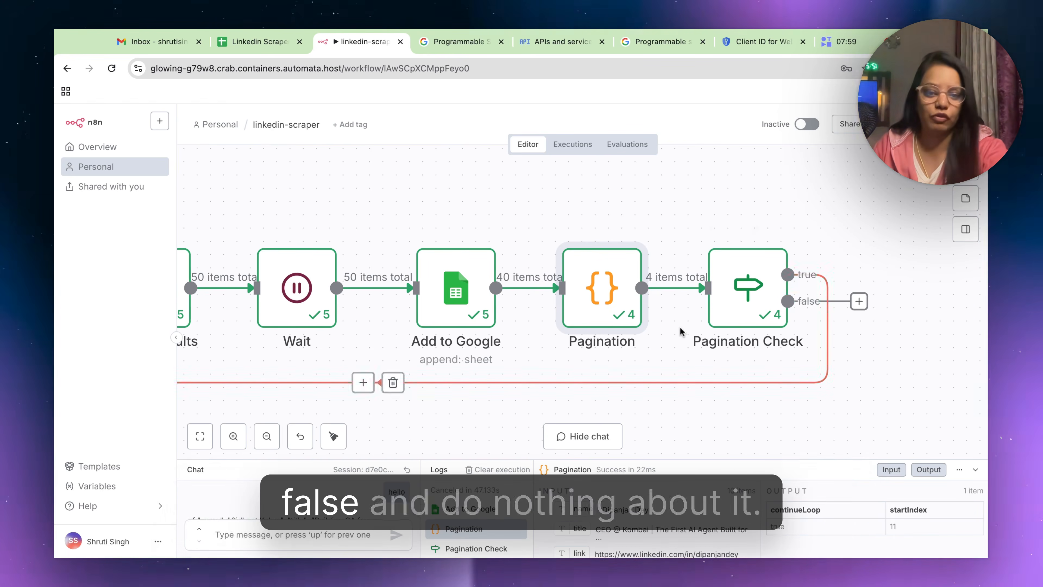
Show the whole linkedin-scraper workflow and point out its Import from File option without importing anything.
scroll(682, 332, down, 6)
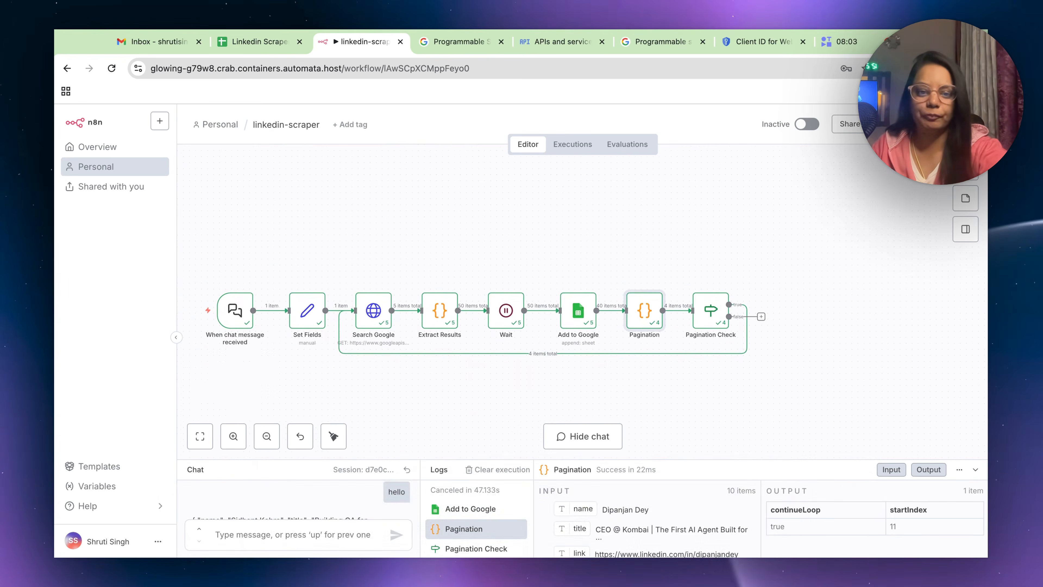
scroll(674, 322, left, 1)
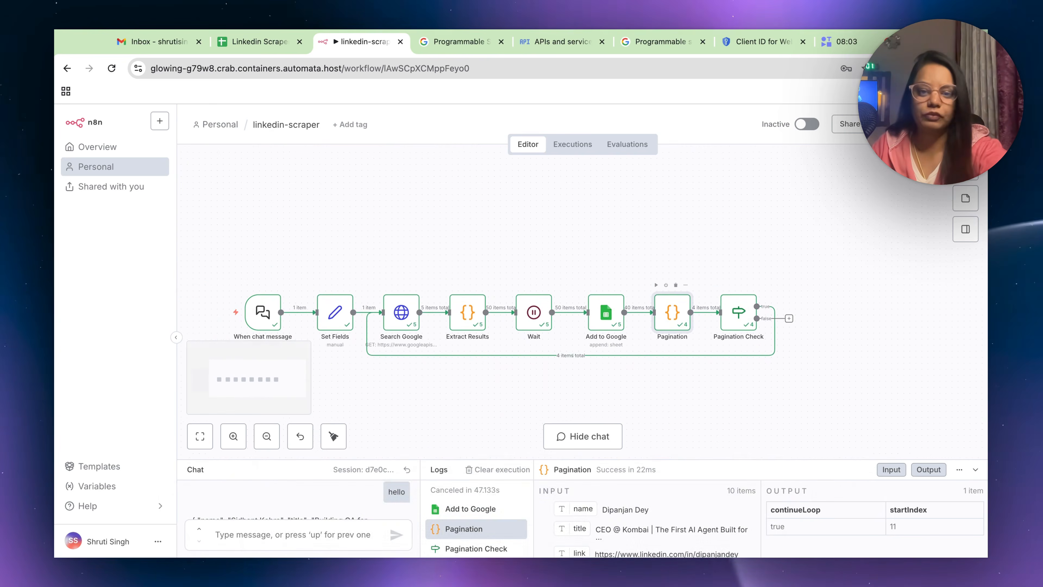
scroll(673, 327, down, 1)
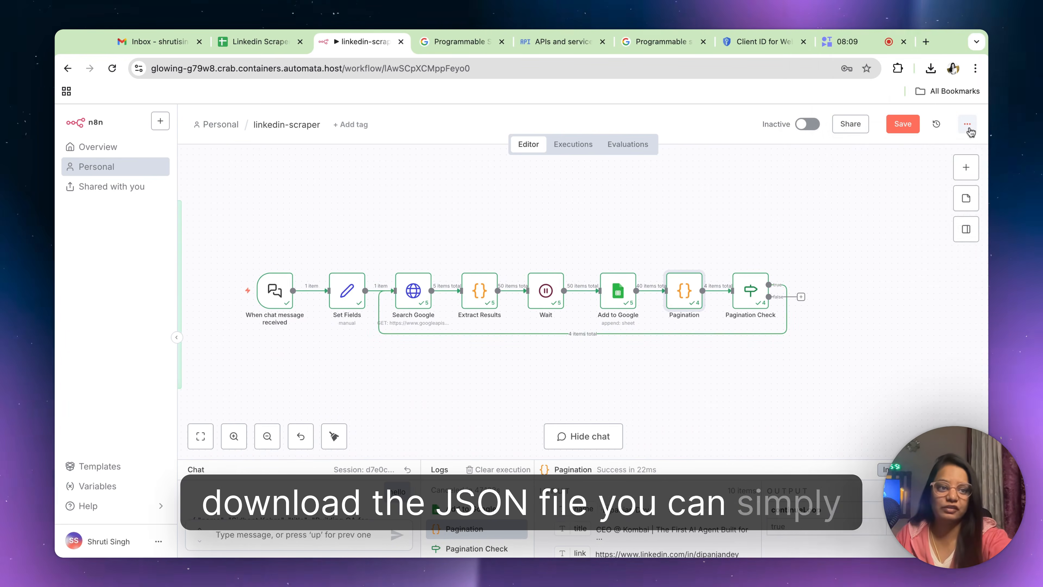
click(968, 124)
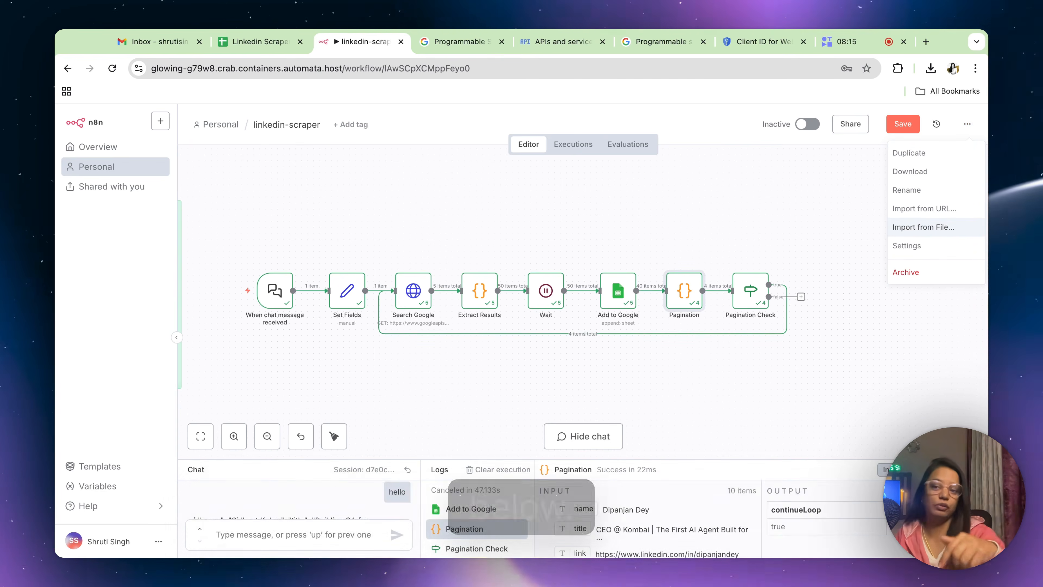
click(762, 227)
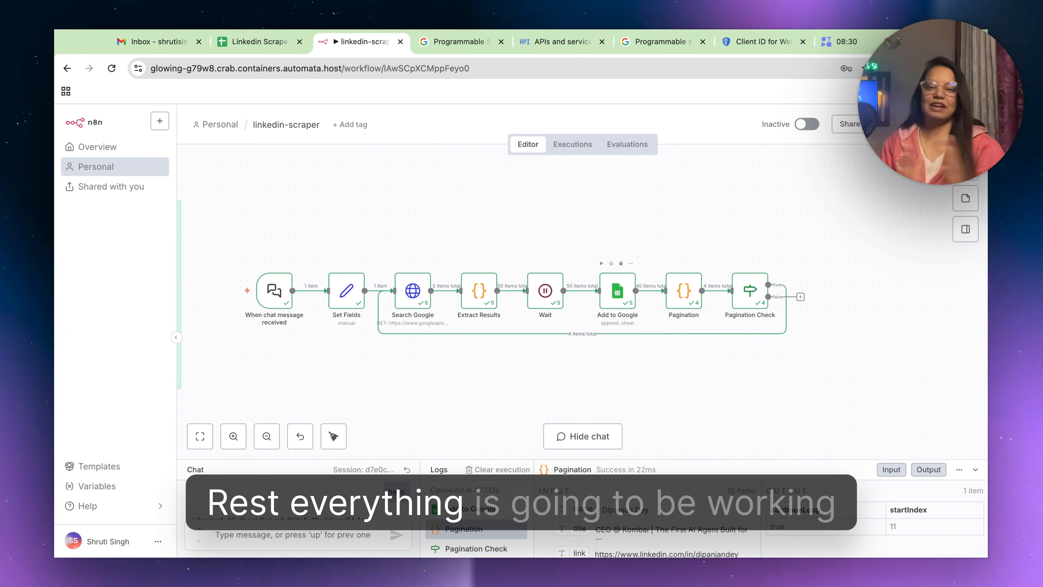
Review the scraped LinkedIn profile rows in the Linkedin Scraper Demo spreadsheet, then return to the n8n workflow.
click(257, 41)
scroll(449, 348, down, 15)
scroll(446, 344, left, 5)
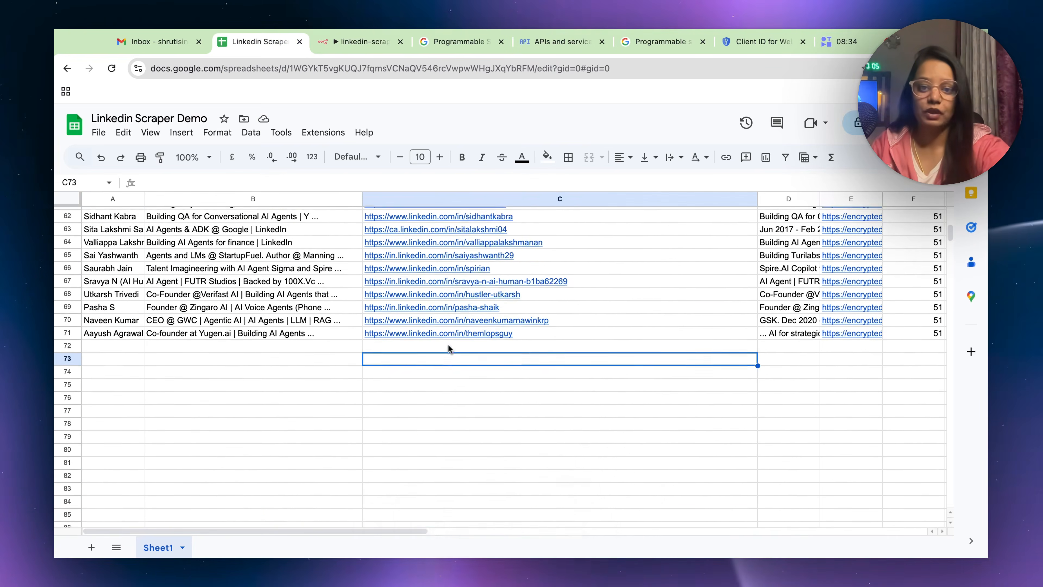
scroll(447, 344, up, 10)
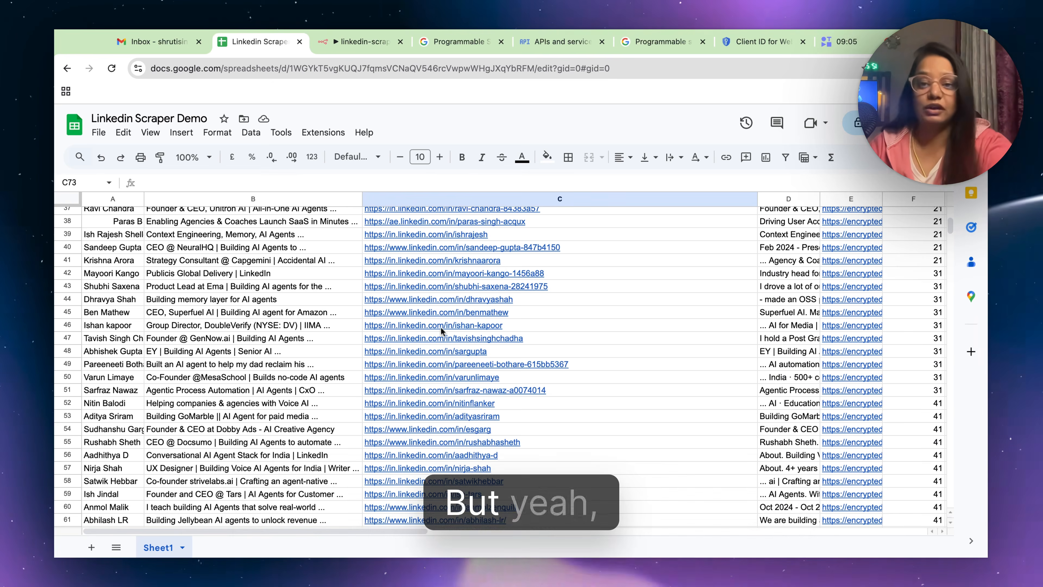
click(362, 41)
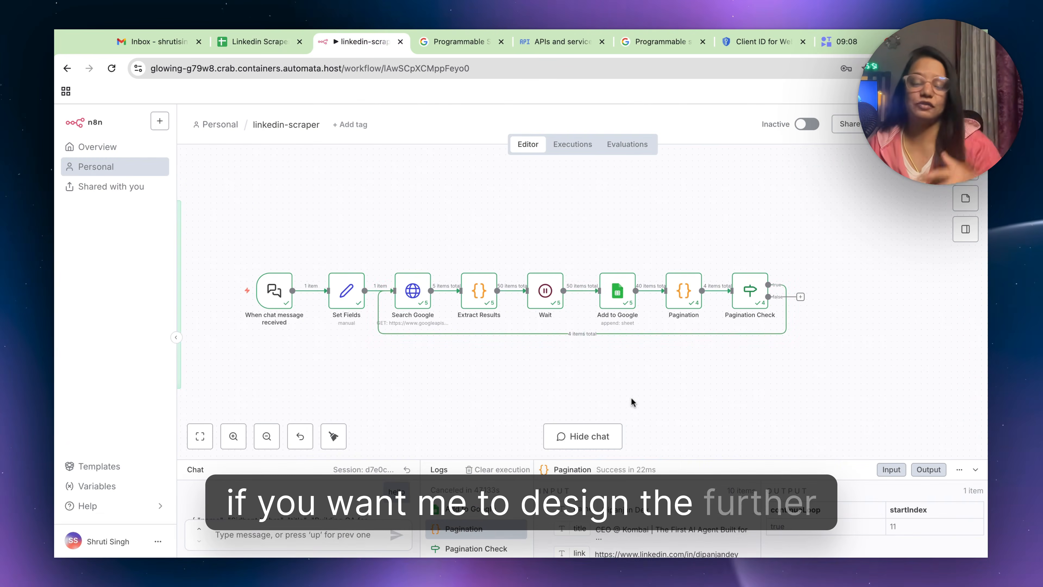